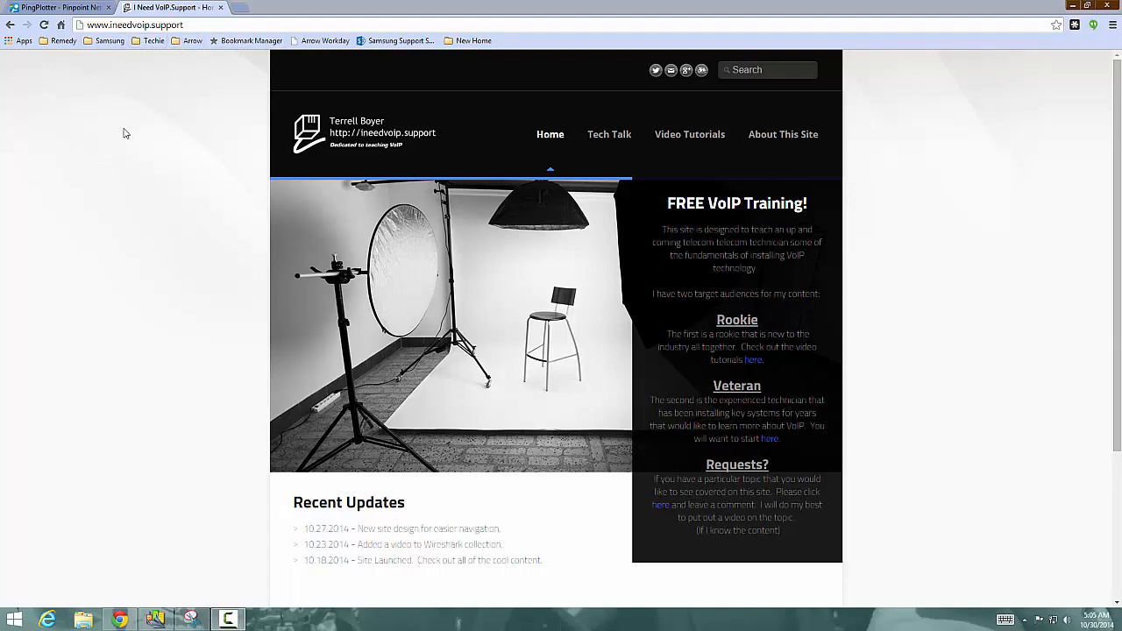
- Switch to the PingPlotter website and open its Common Network Problems guide from the home page
click(70, 7)
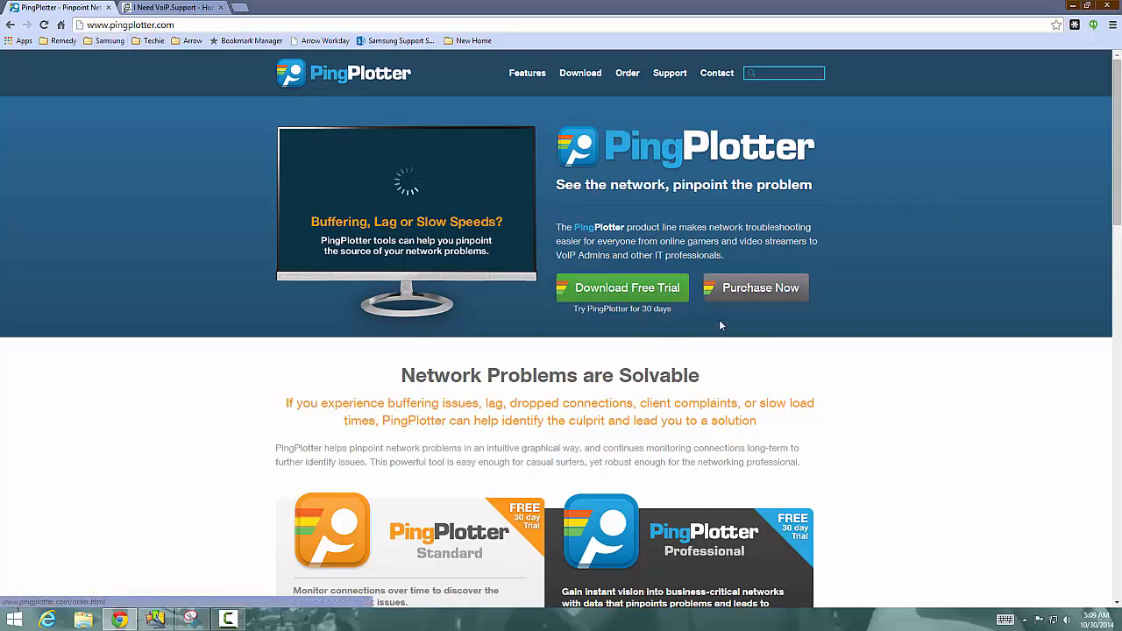
scroll(649, 303, down, 1)
scroll(650, 302, down, 5)
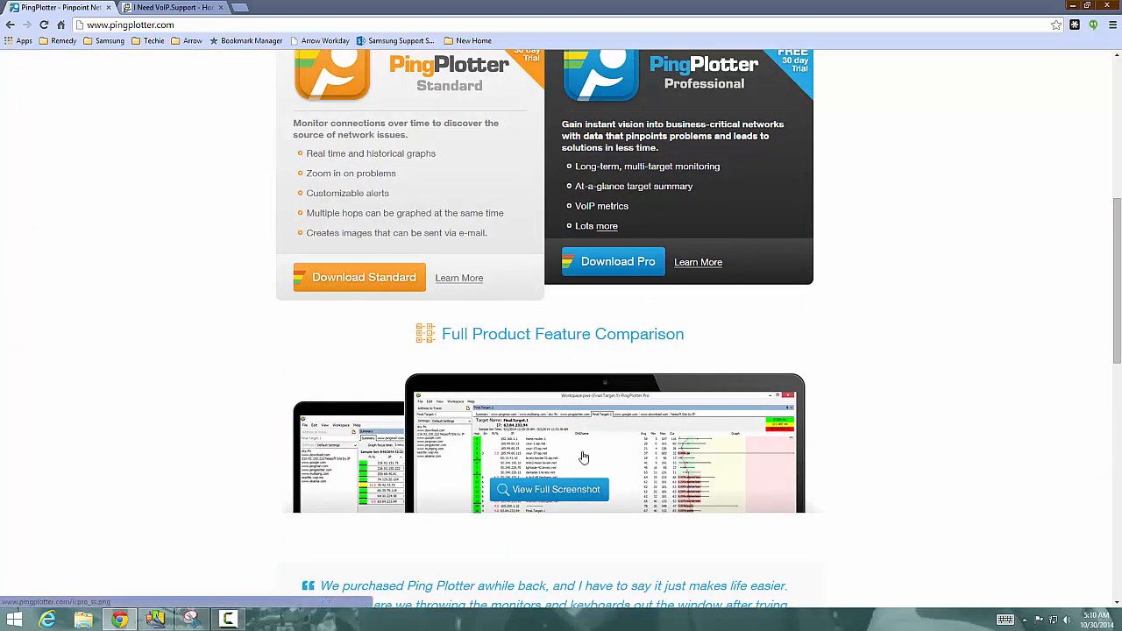
scroll(583, 457, down, 7)
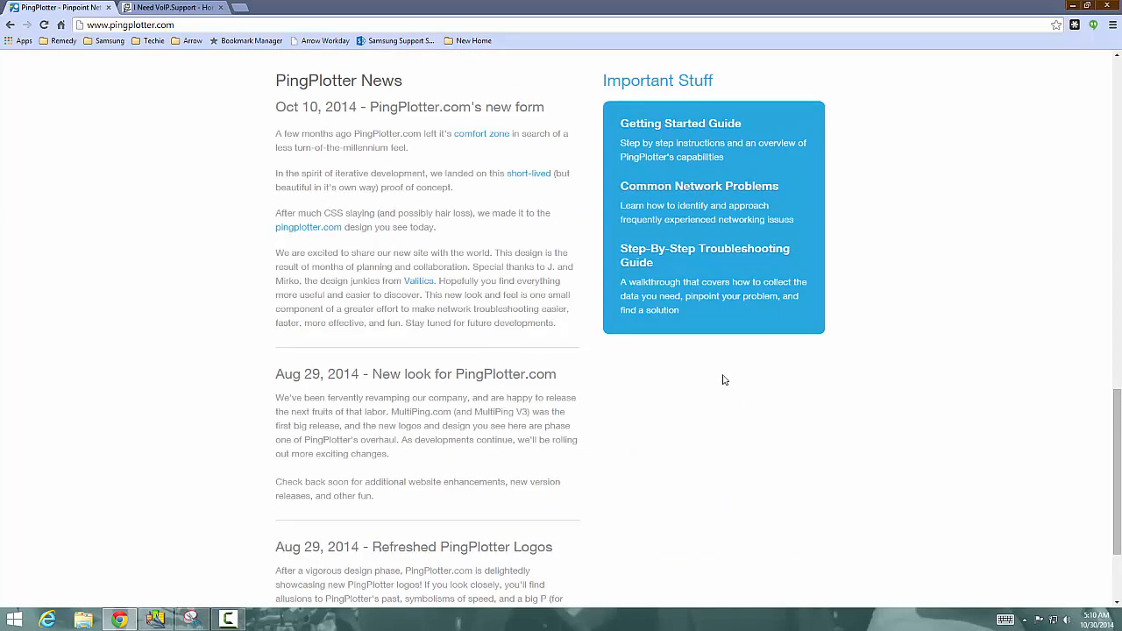
click(706, 188)
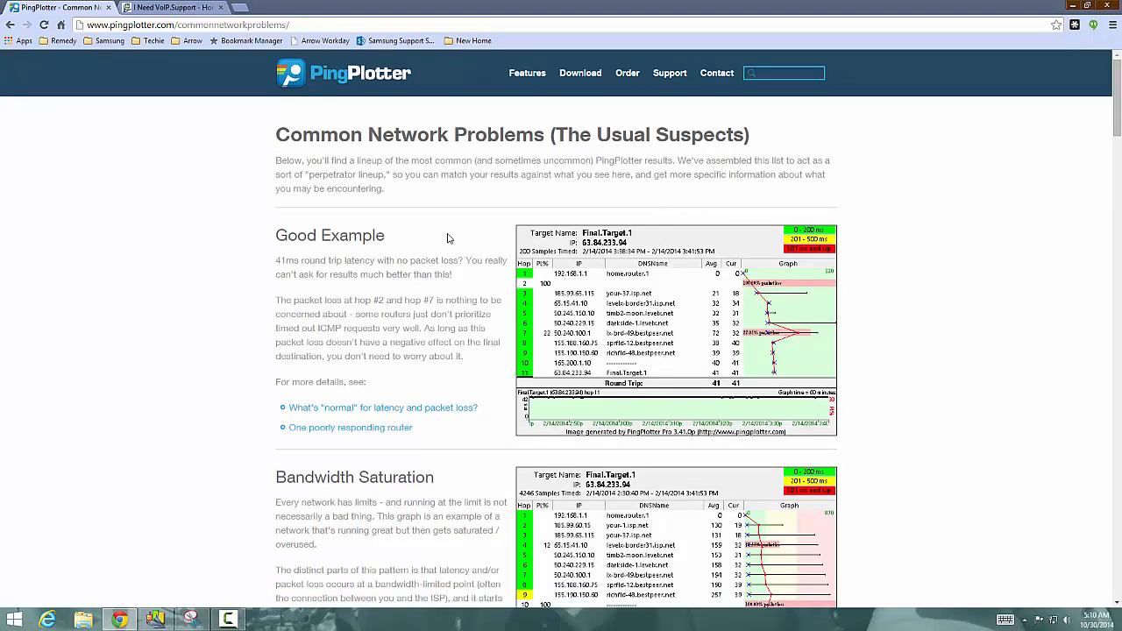
- Examine the example graphs and explanations in the guide, from Good Example through Bandwidth Saturation, Wireless Interference and Bad wiring/hardware
scroll(342, 331, down, 4)
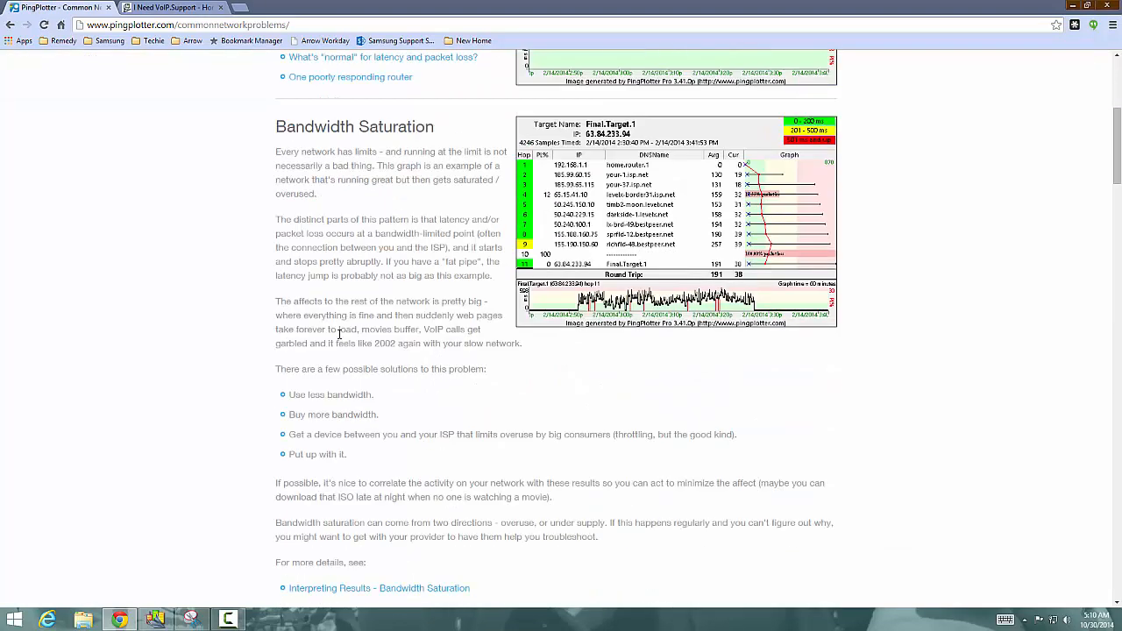
scroll(339, 334, down, 3)
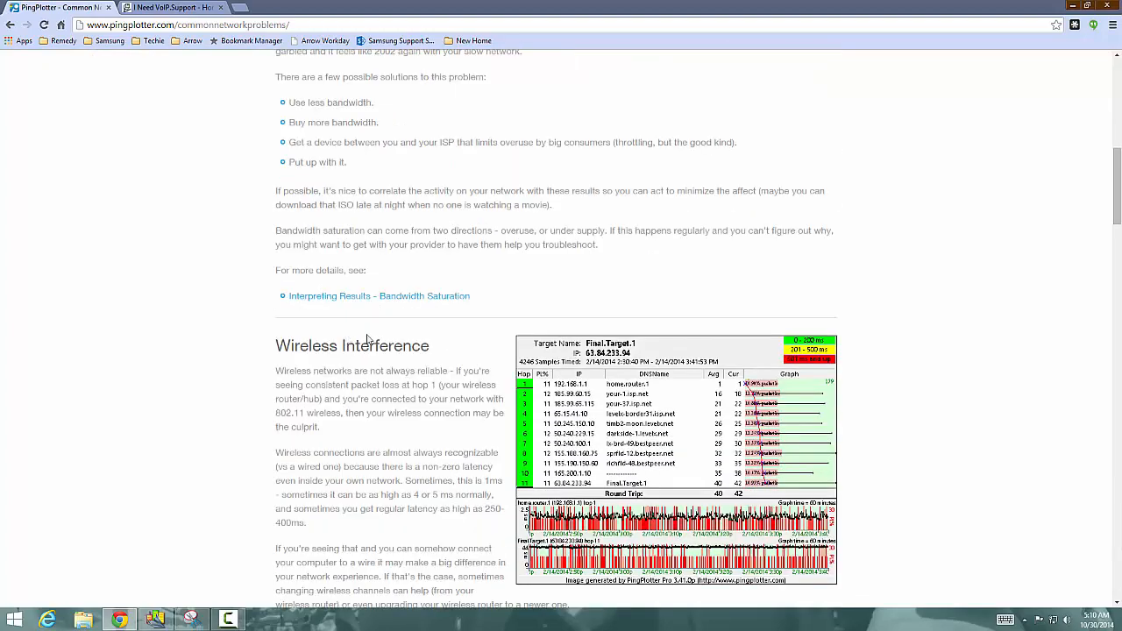
scroll(511, 335, up, 7)
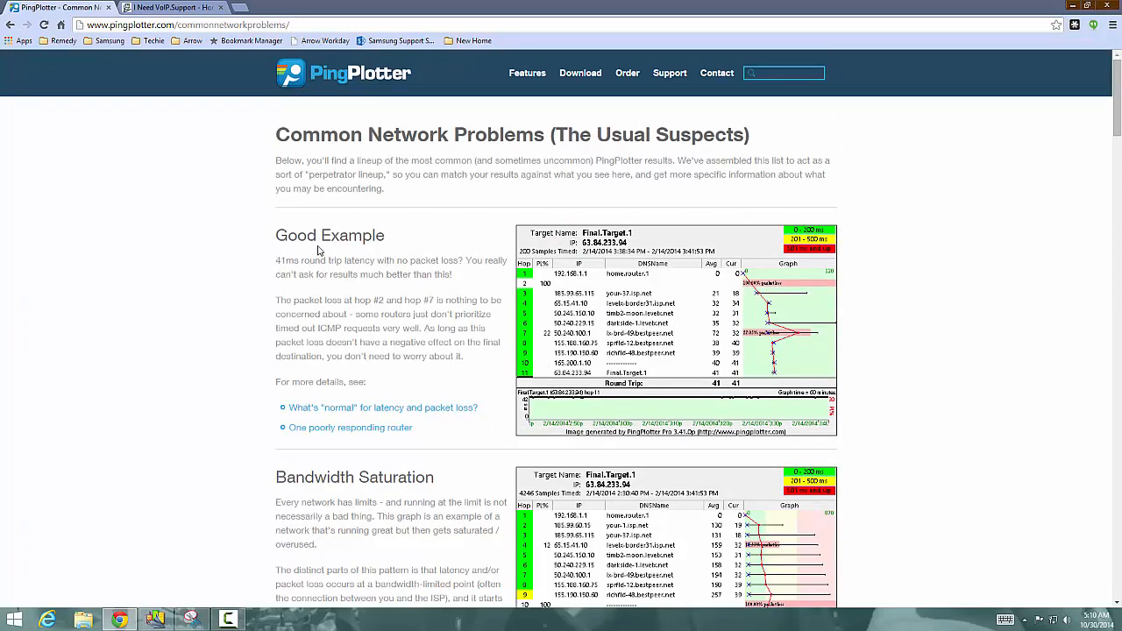
scroll(333, 261, down, 15)
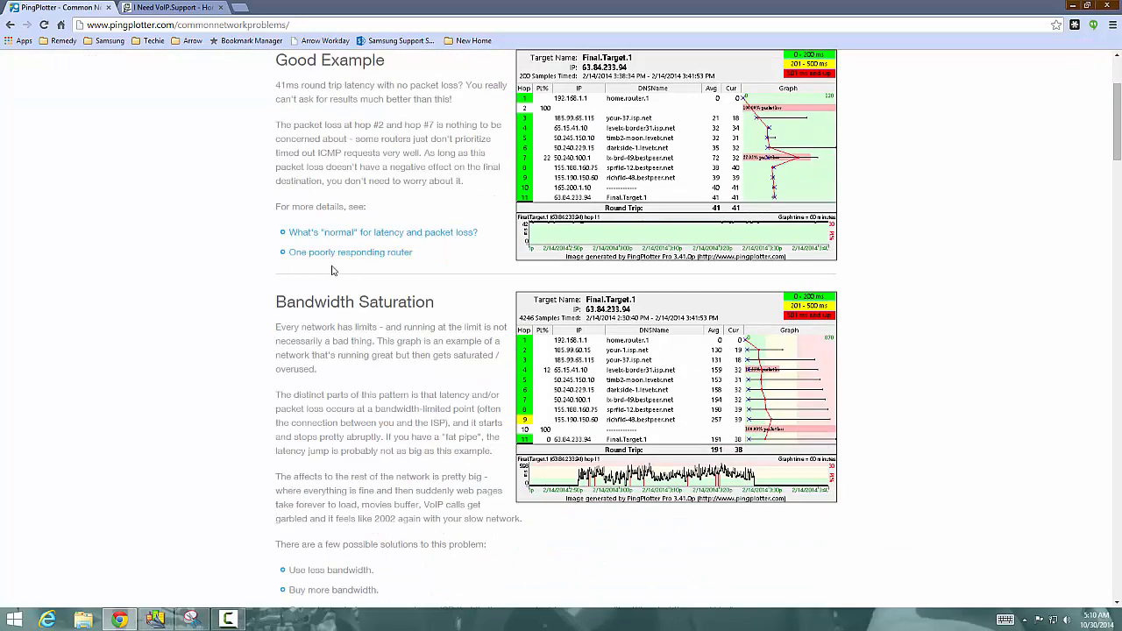
scroll(329, 279, down, 15)
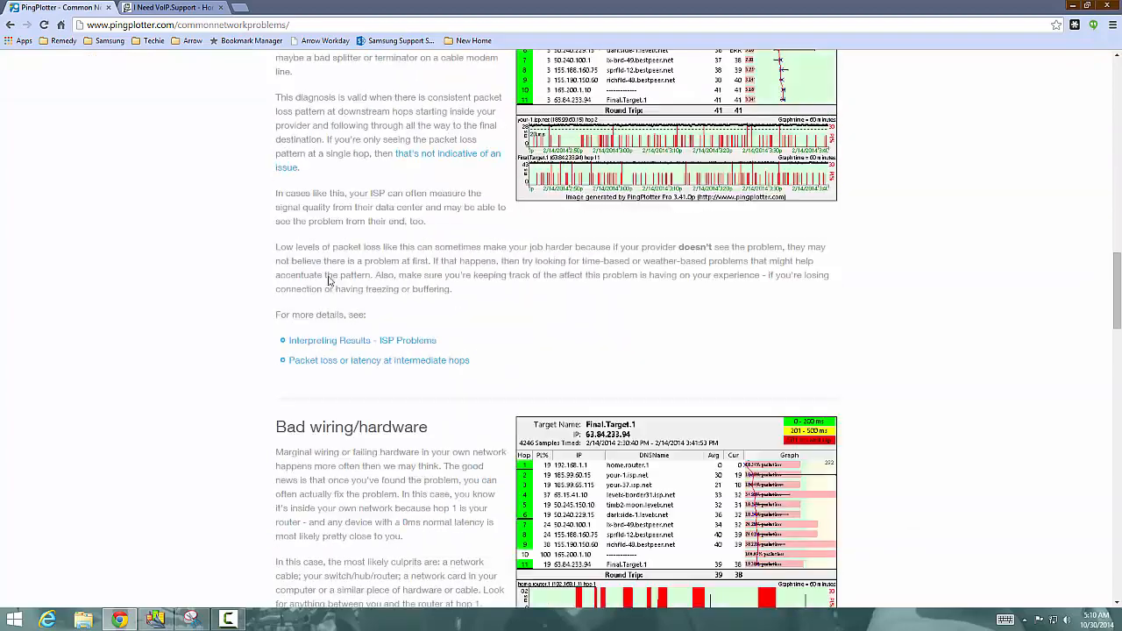
scroll(820, 254, up, 2)
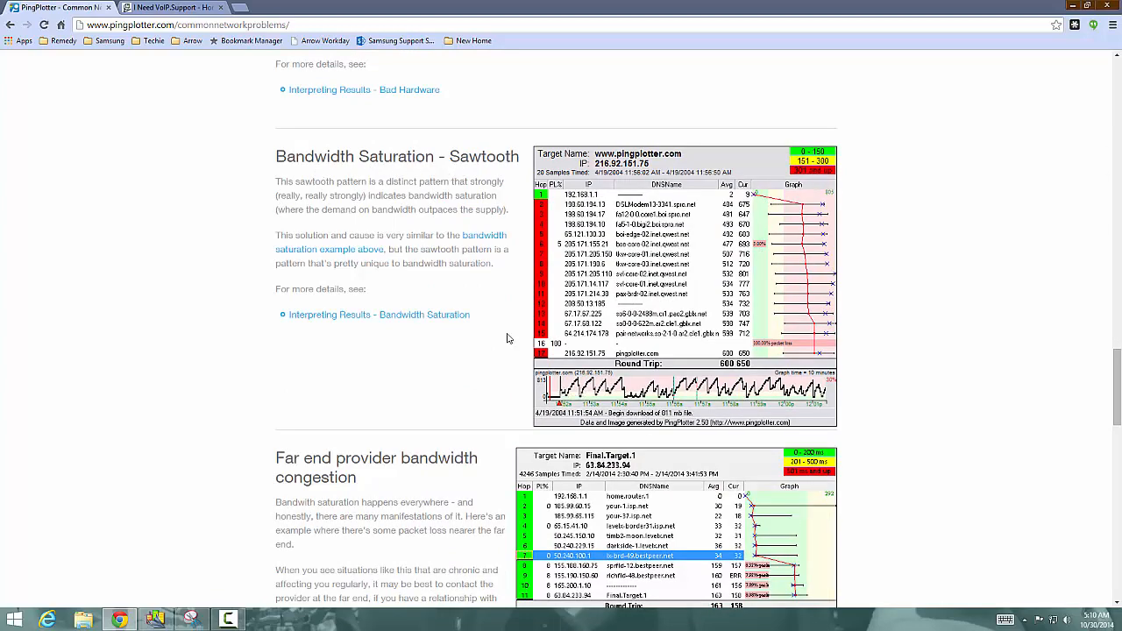
scroll(450, 250, up, 8)
scroll(451, 251, up, 8)
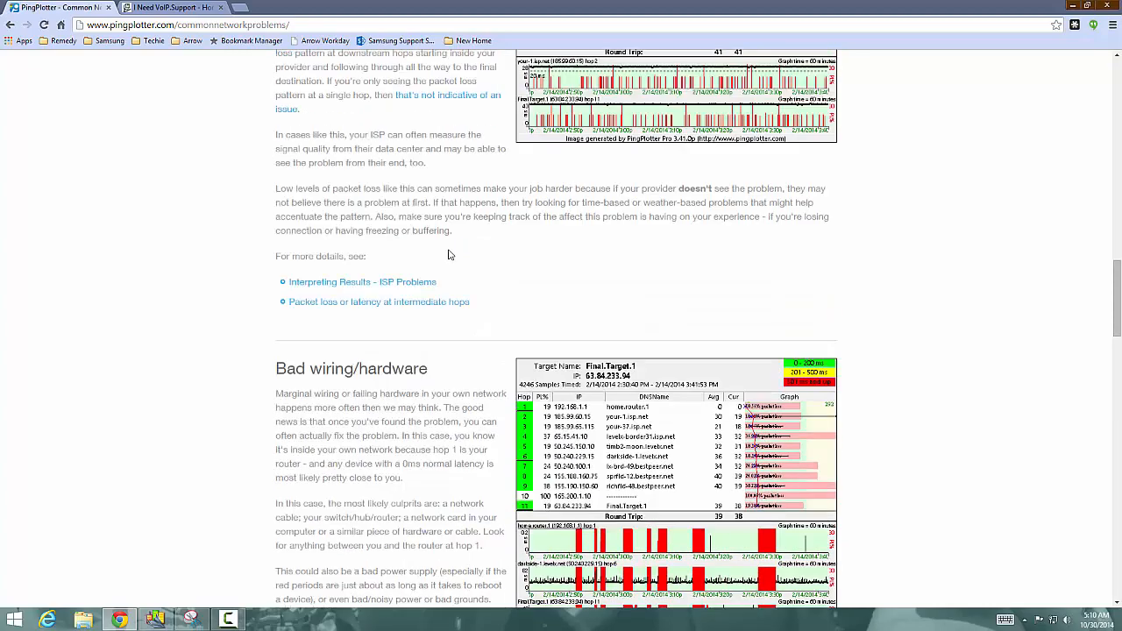
scroll(449, 251, up, 3)
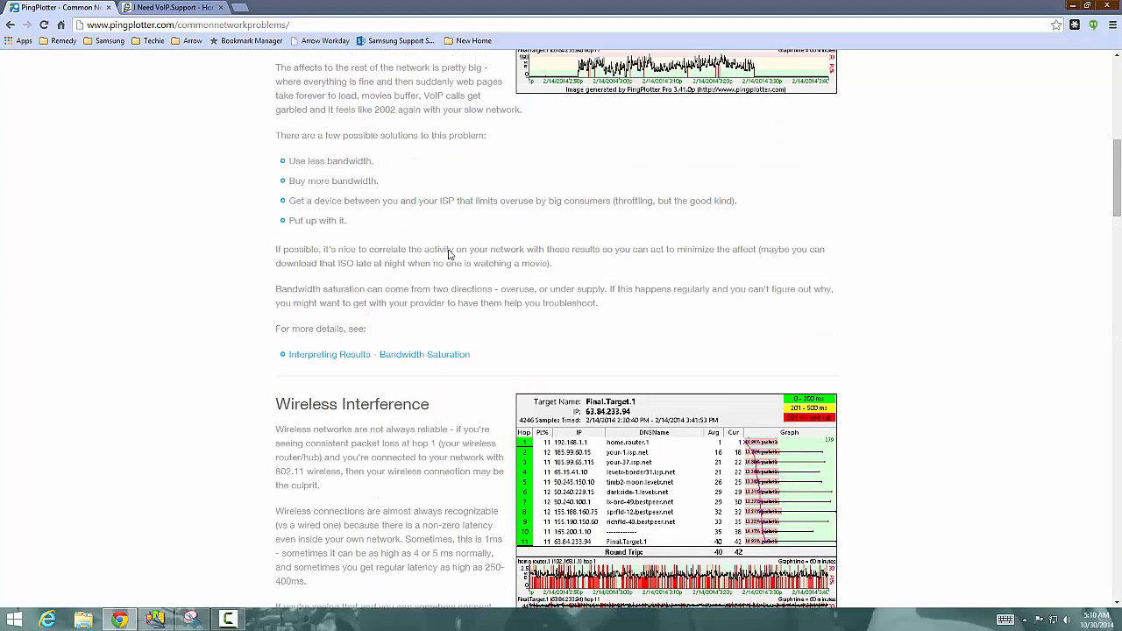
scroll(449, 252, up, 3)
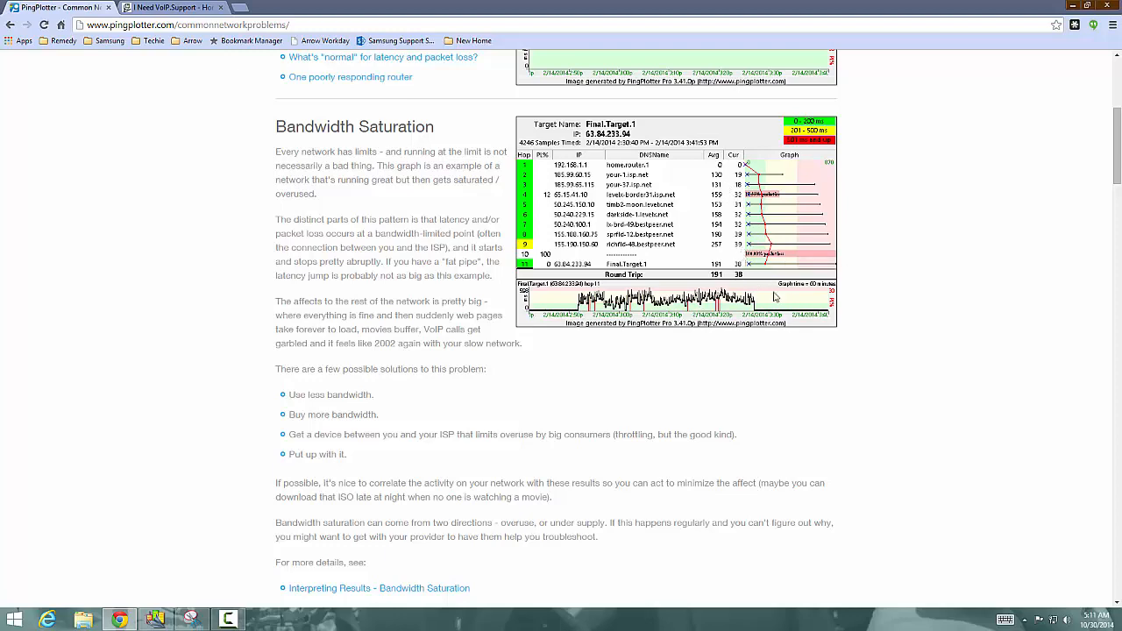
scroll(775, 298, up, 4)
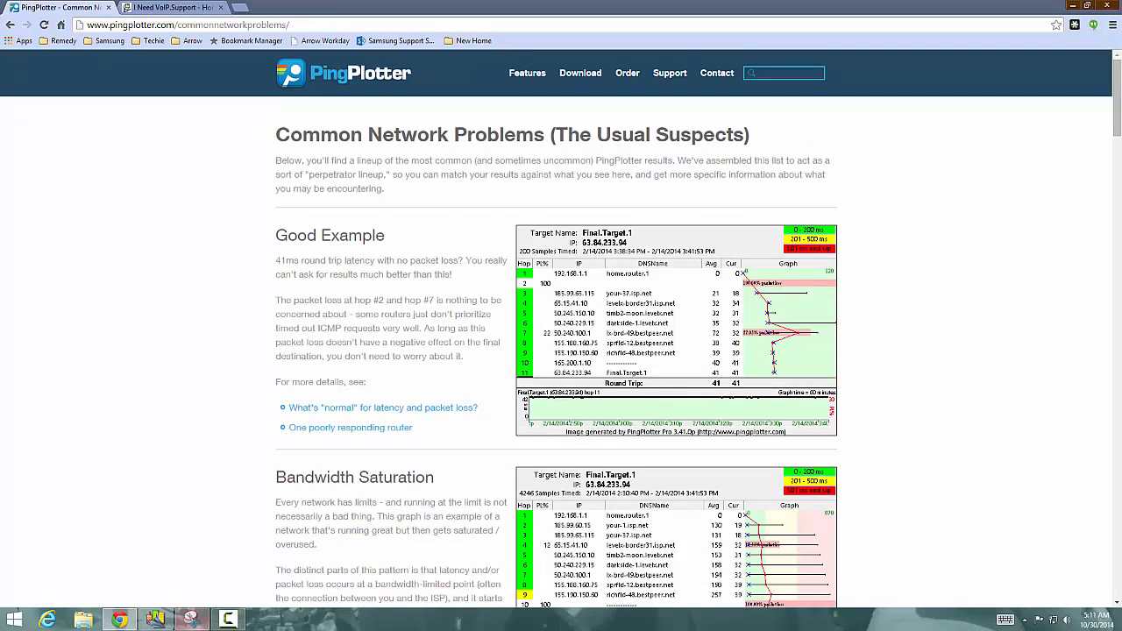
- Switch to PingPlotter Pro and start a trace to google.com, keeping unlimited traces at a 15-second interval
click(154, 620)
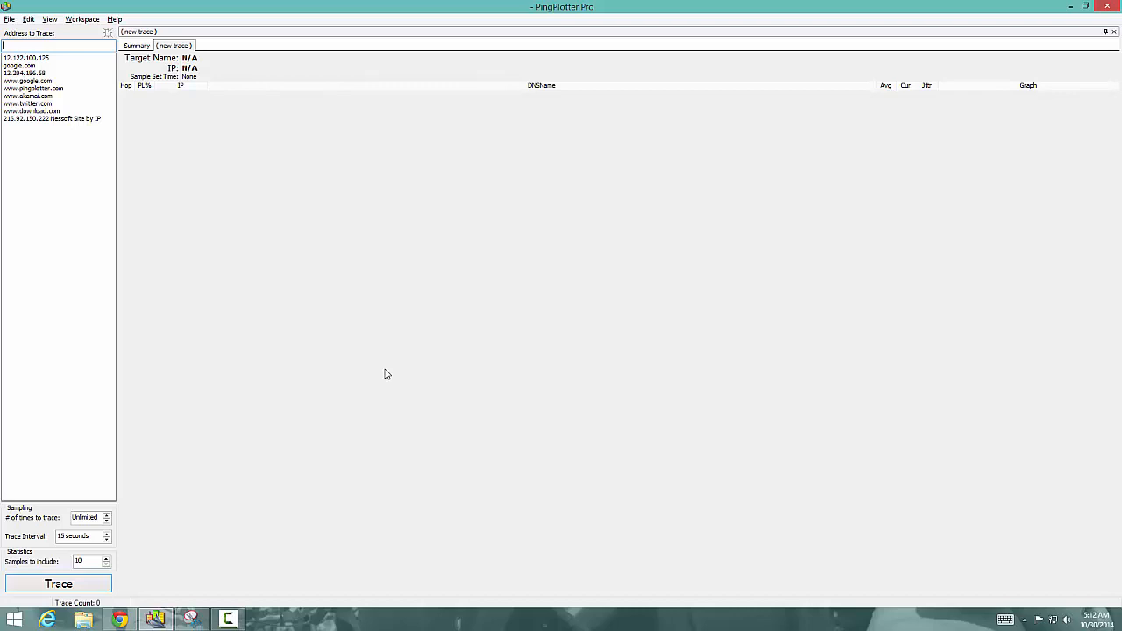
click(84, 20)
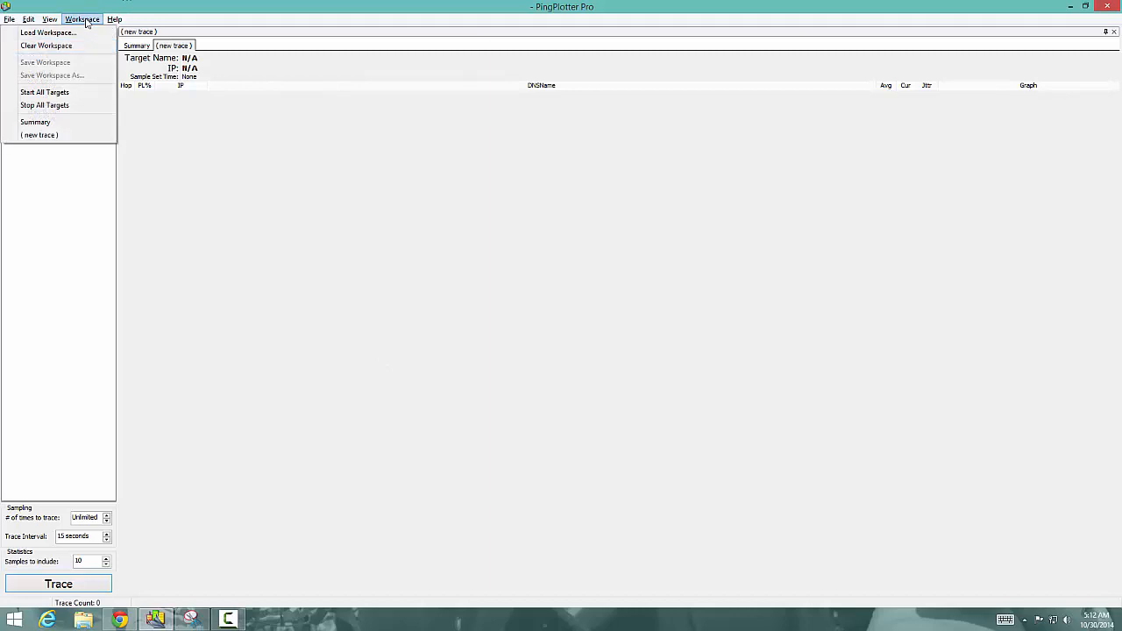
click(396, 263)
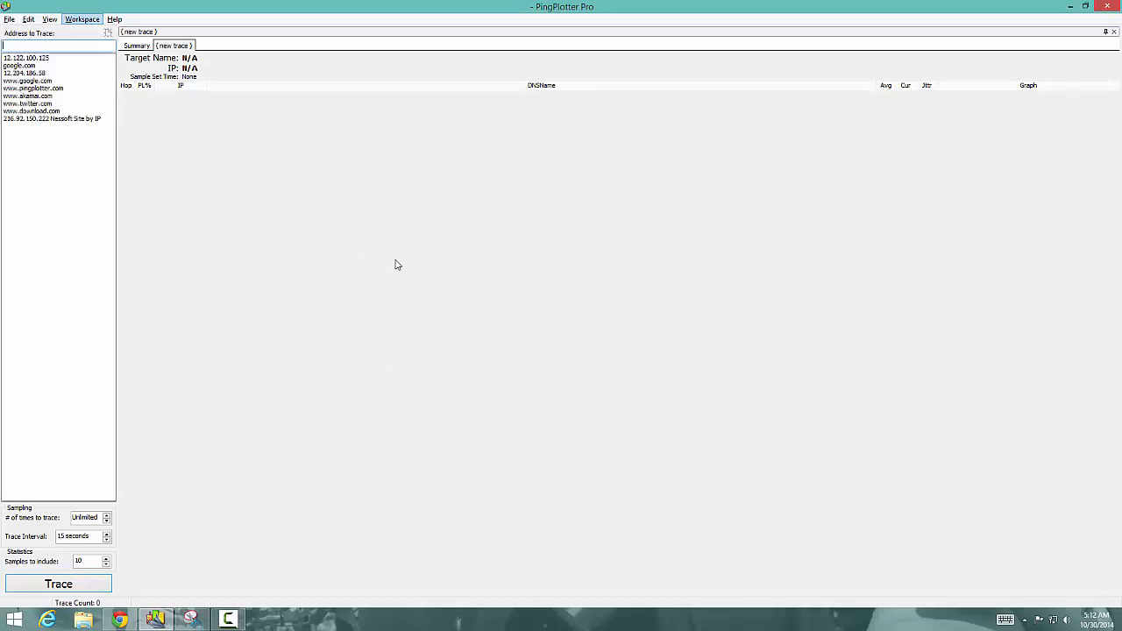
click(58, 47)
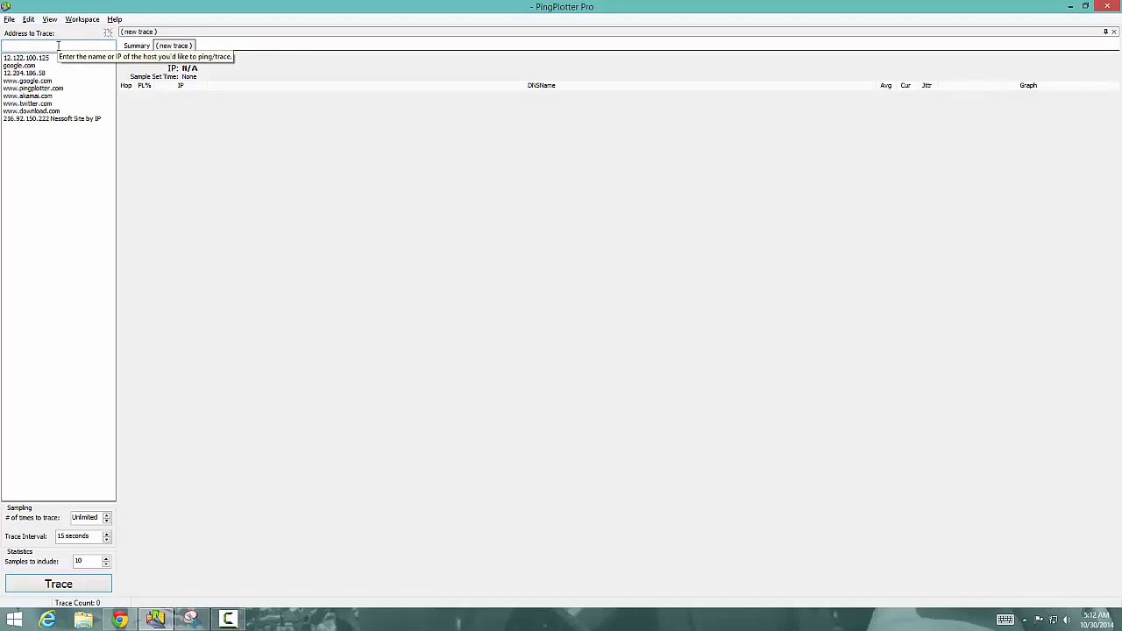
click(27, 66)
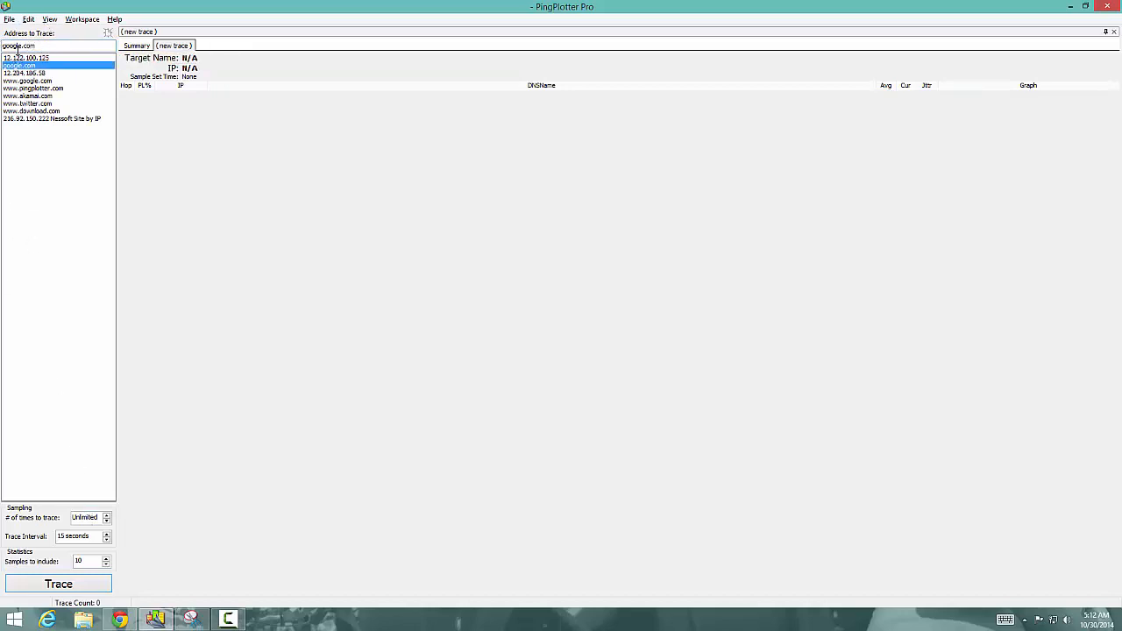
click(54, 587)
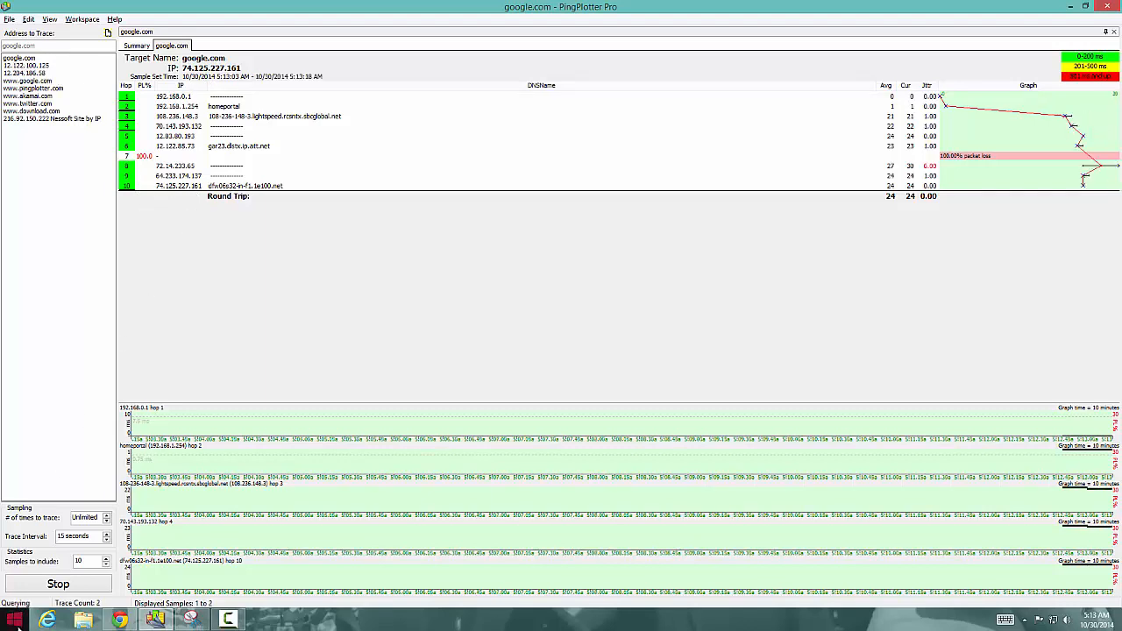
- Open a Windows Command Prompt and run ping google.com
click(14, 619)
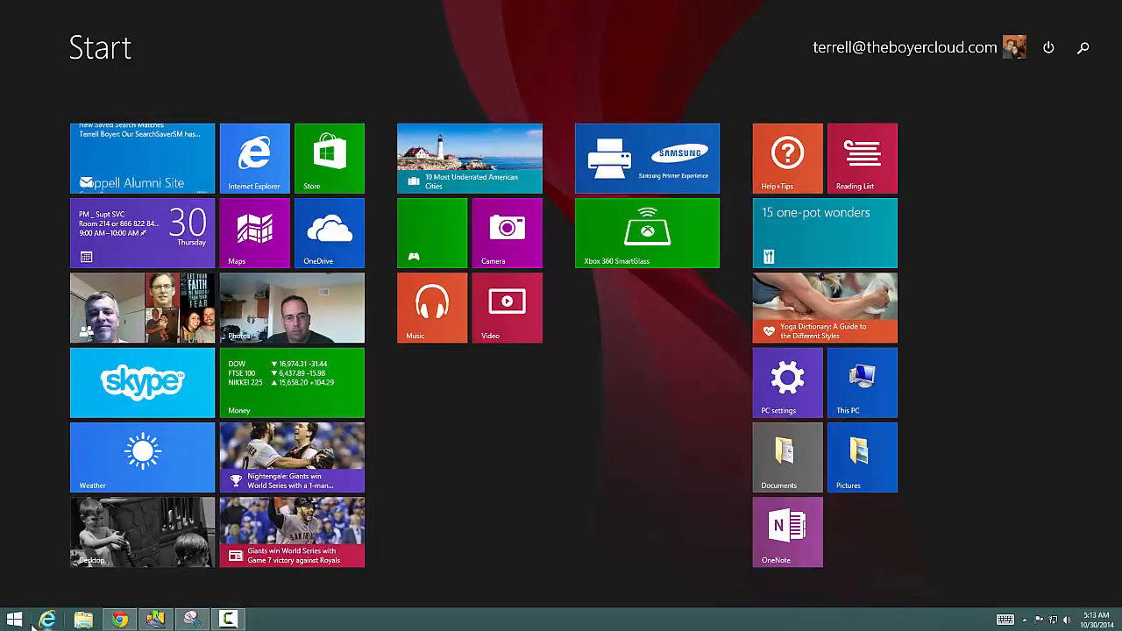
key(super)
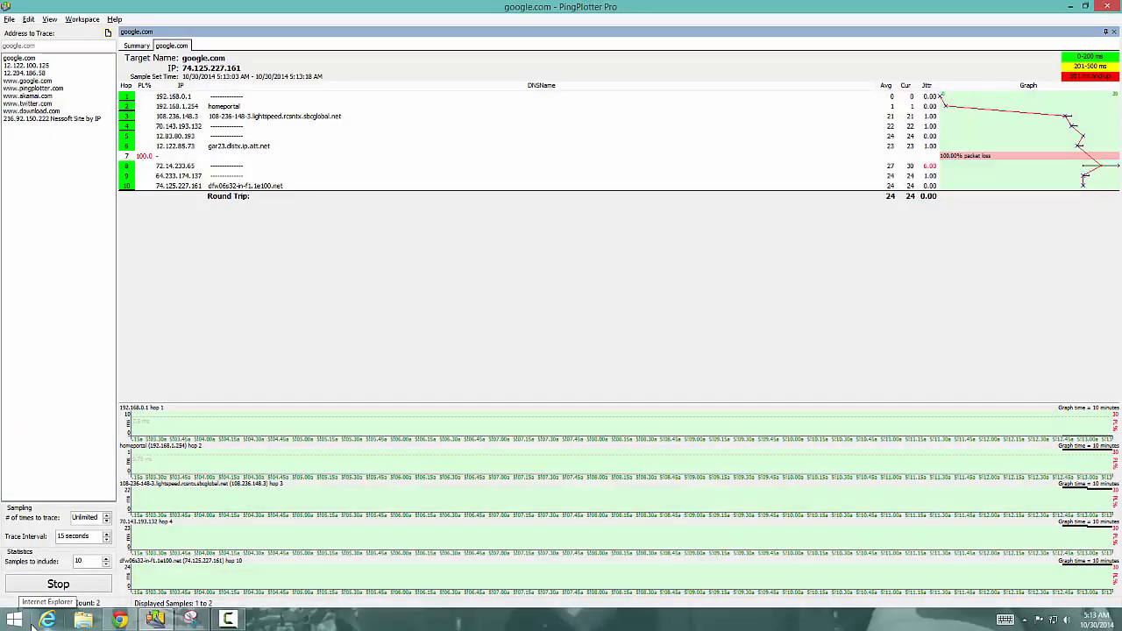
key(super)
text(cmd)
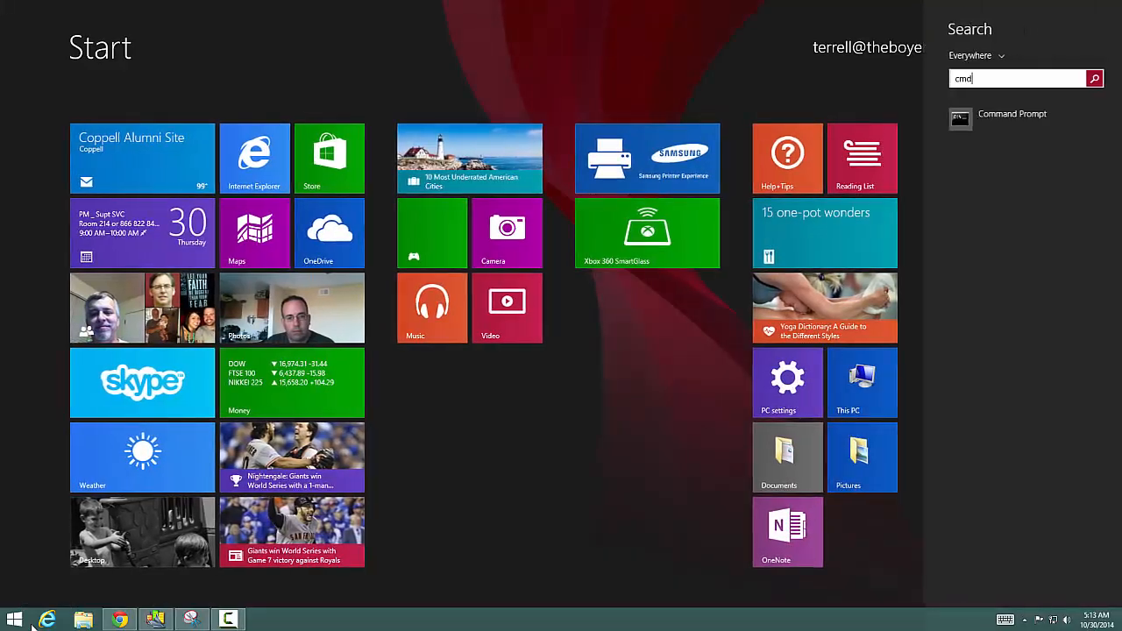
key(Return)
text(ping)
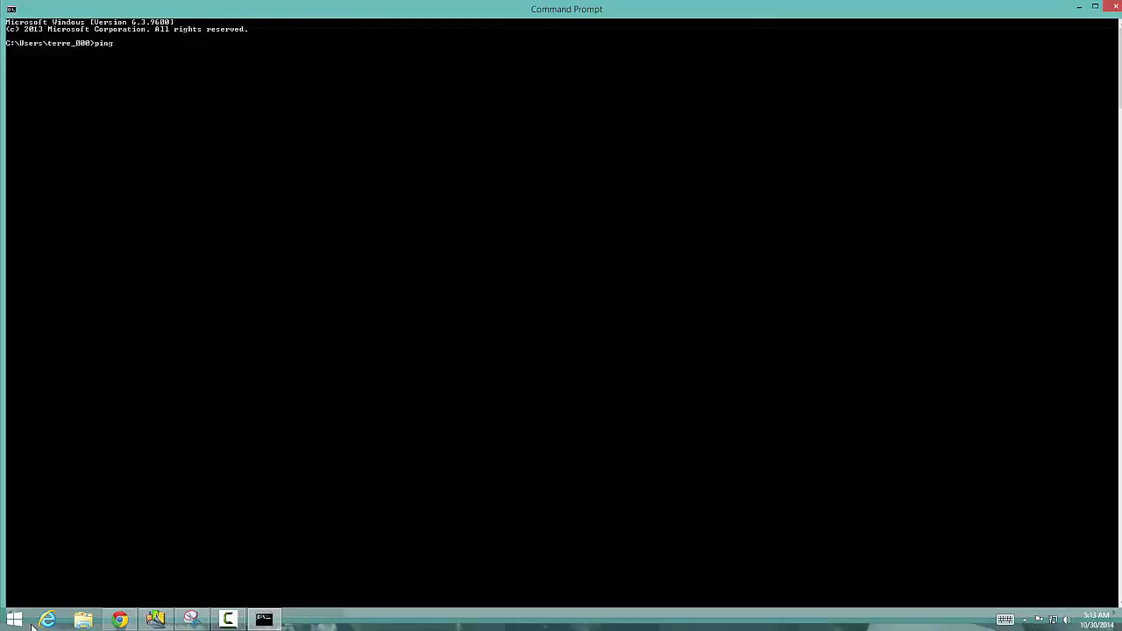
text( google.com)
key(Return)
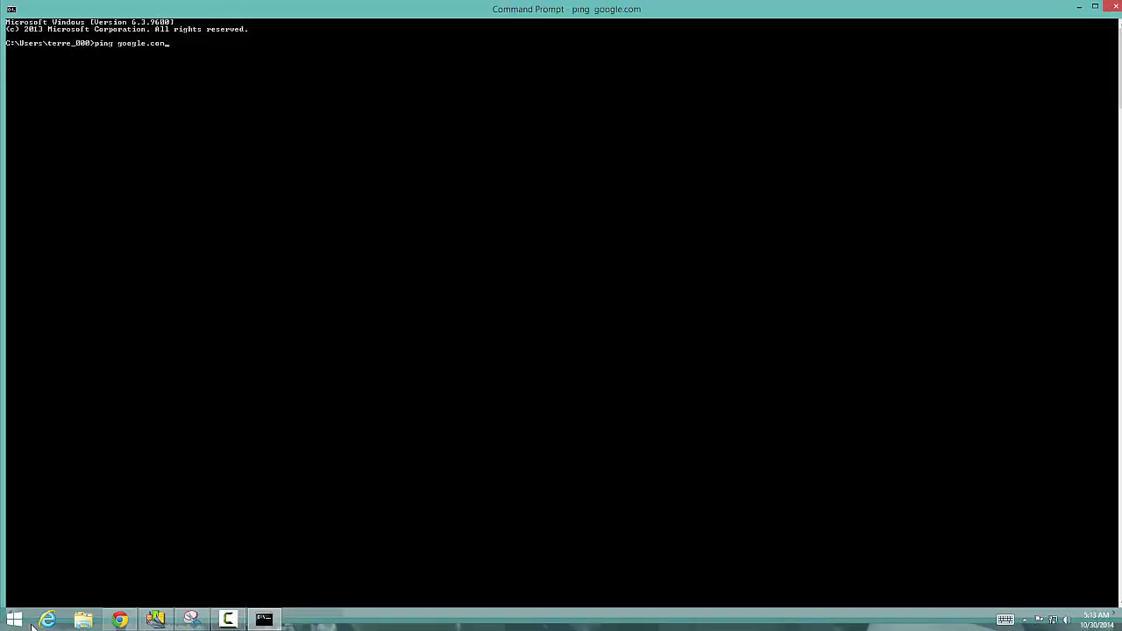
- Move the Command Prompt window below PingPlotter's hop list and run tracert google.com
drag(181, 11, 314, 211)
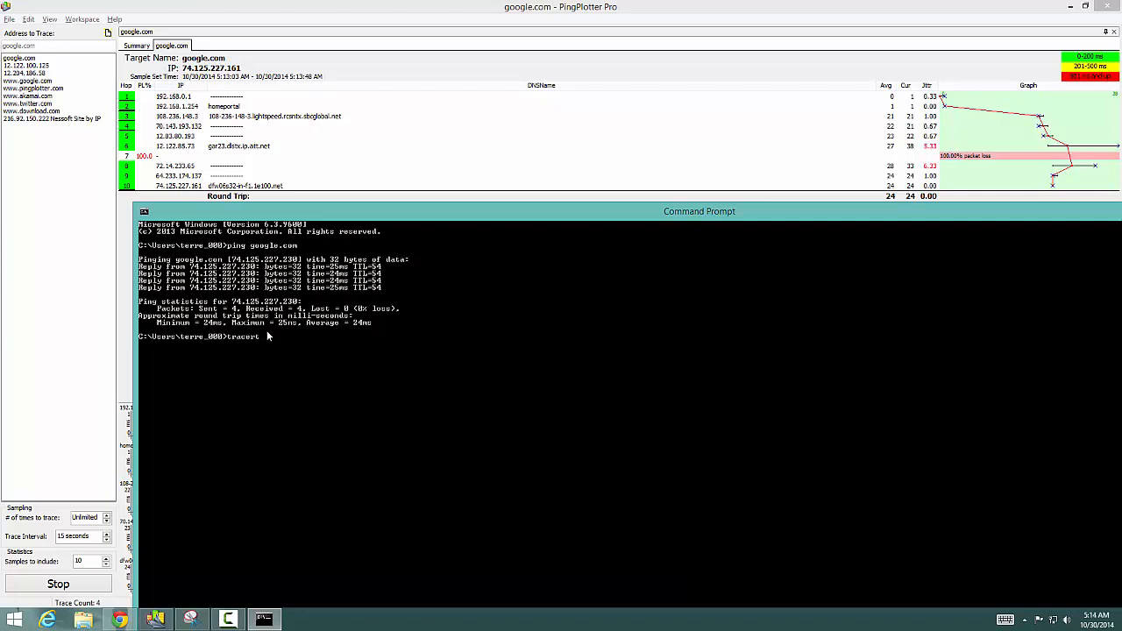
text(1)
text(oogle.com)
key(Return)
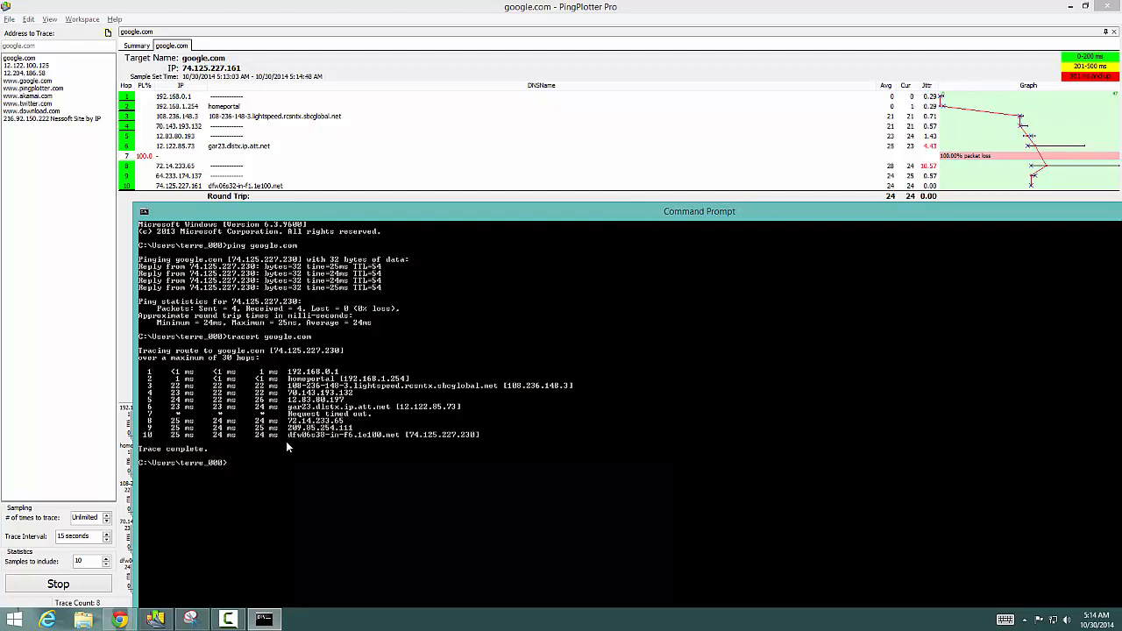
- Minimize the Command Prompt, look at the Common Network Problems page in Chrome, and return to the google.com trace in PingPlotter Pro
drag(987, 216, 698, 238)
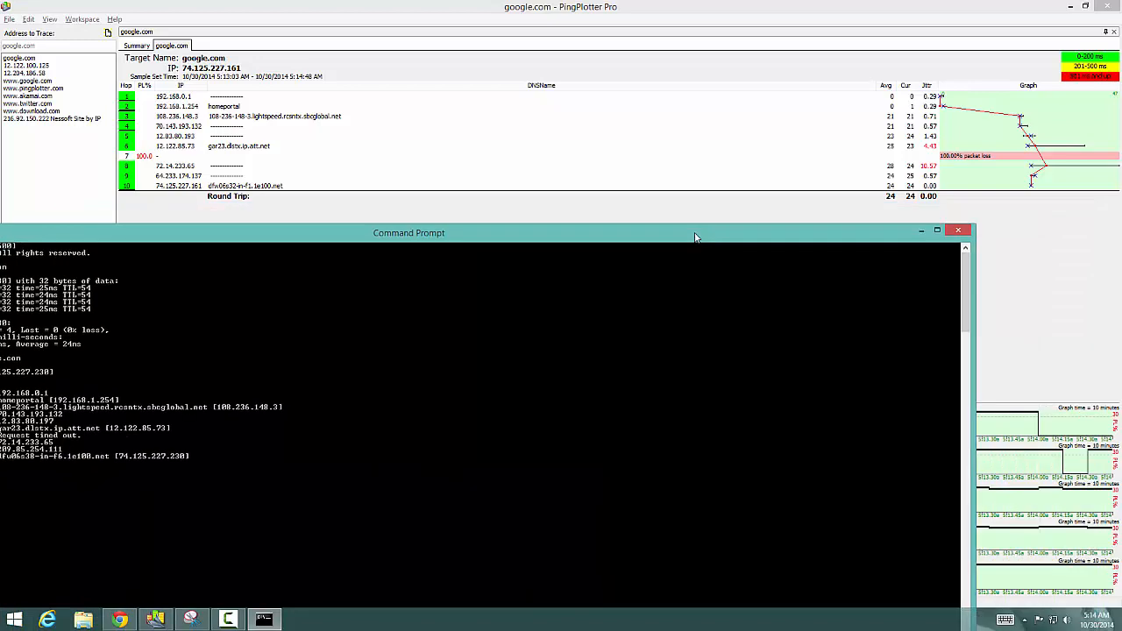
click(921, 231)
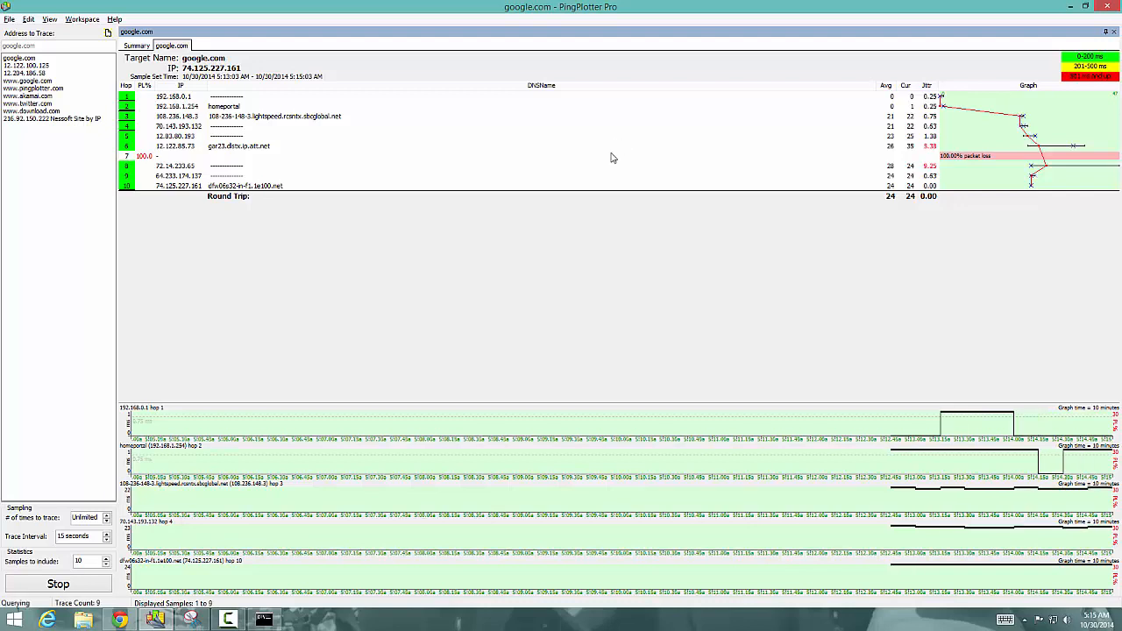
click(120, 620)
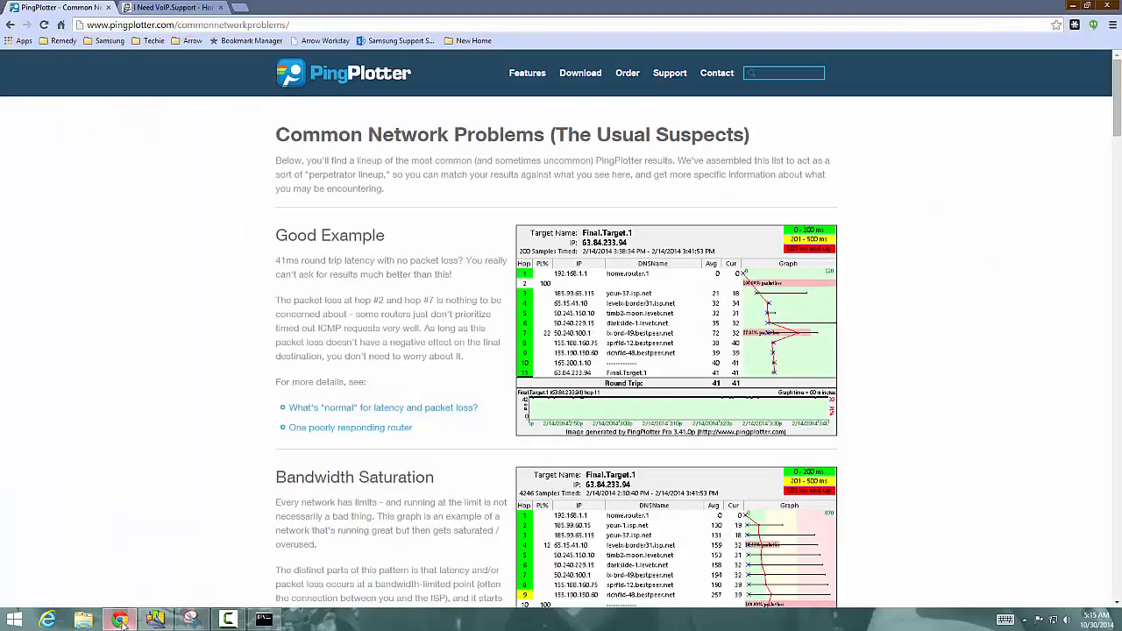
click(120, 620)
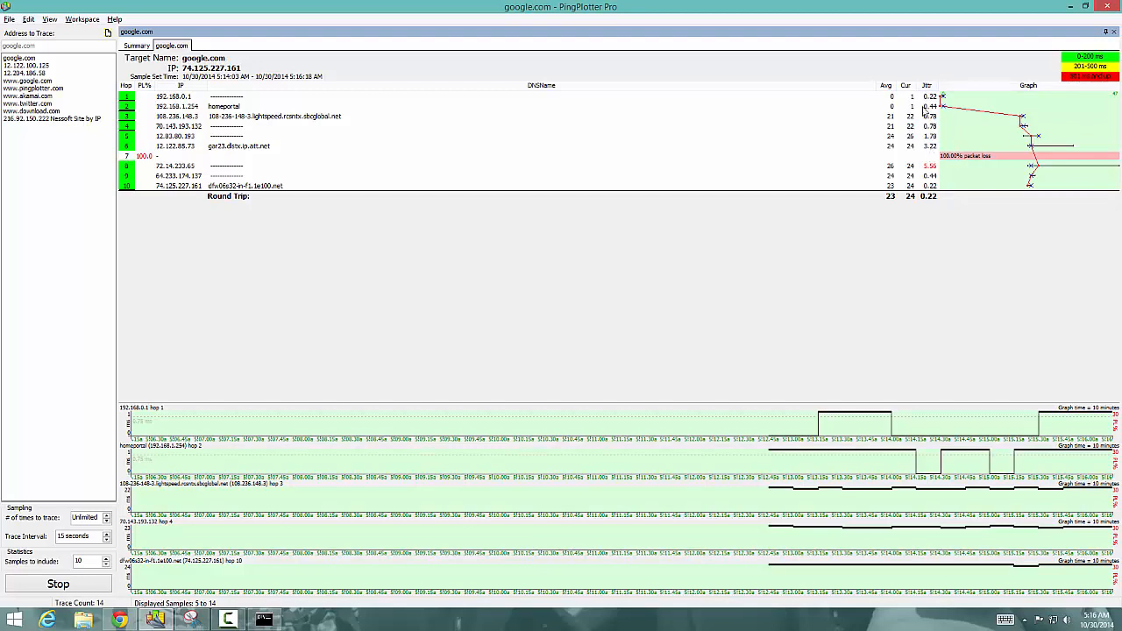
- Bring back the Command Prompt below the hop list and compare its tracert output with PingPlotter's google.com trace
click(263, 617)
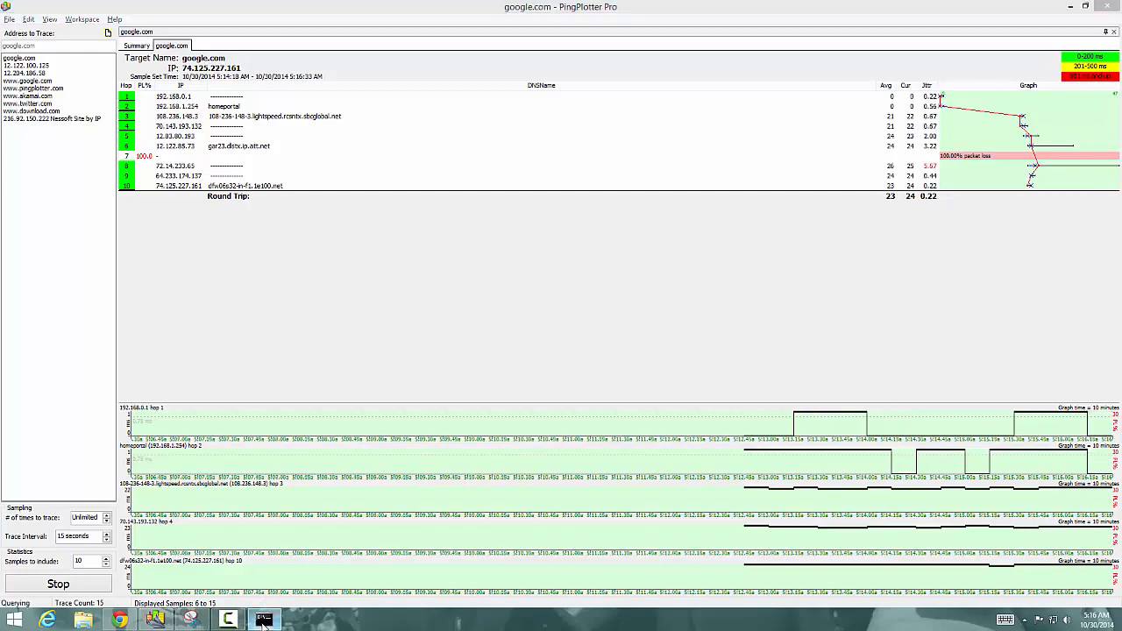
drag(158, 239, 331, 180)
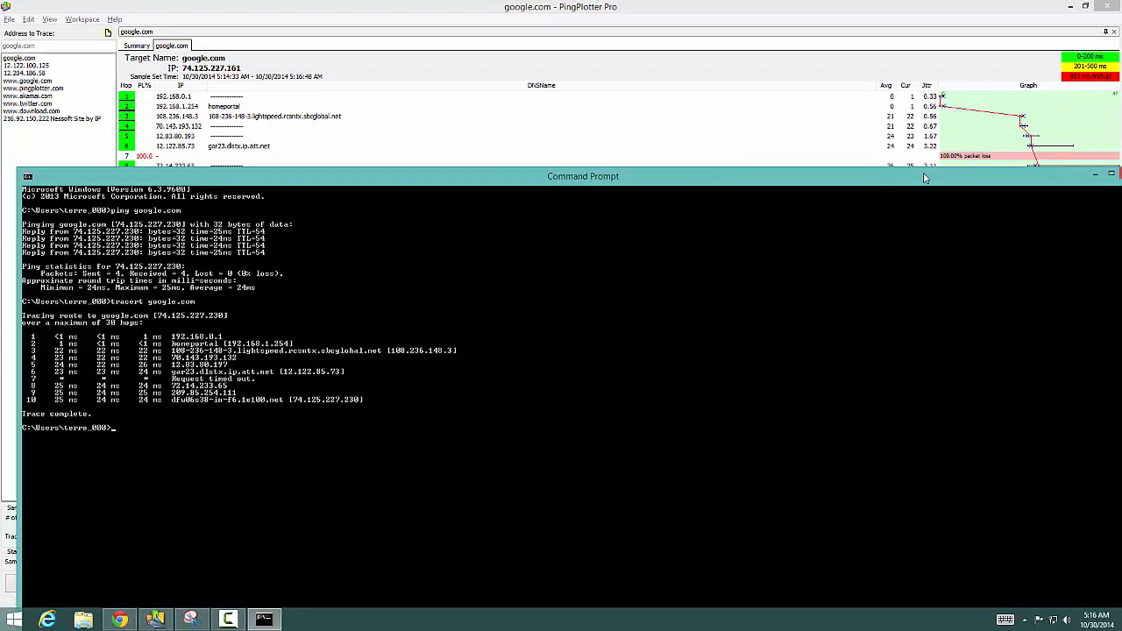
click(1110, 174)
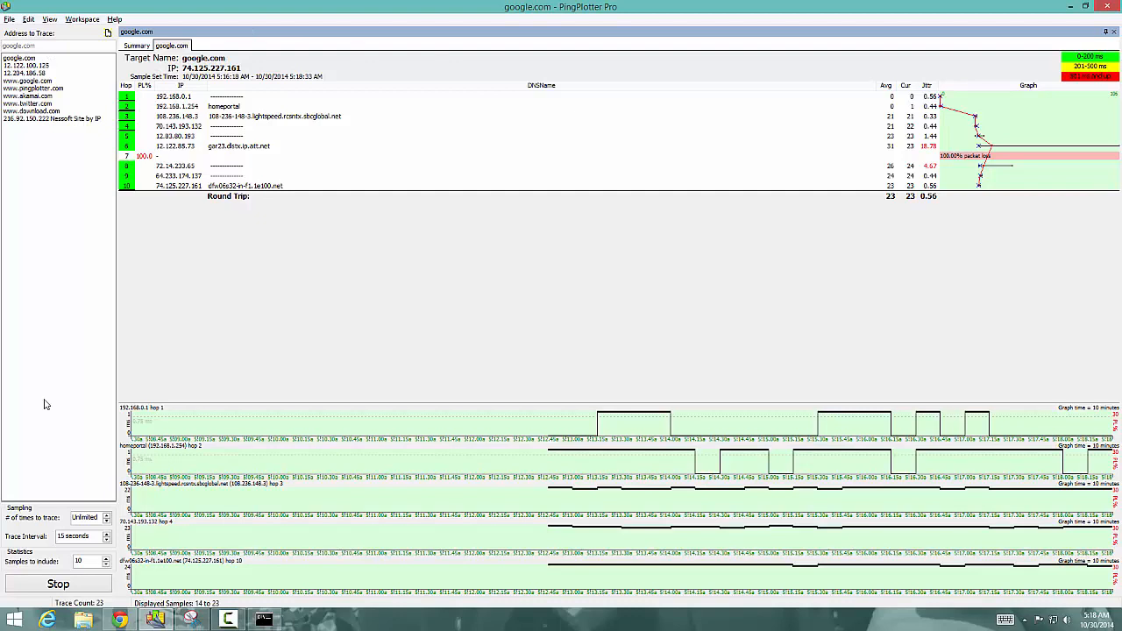
- Open a new trace target and start tracing ineedvoip.support
click(22, 585)
click(108, 33)
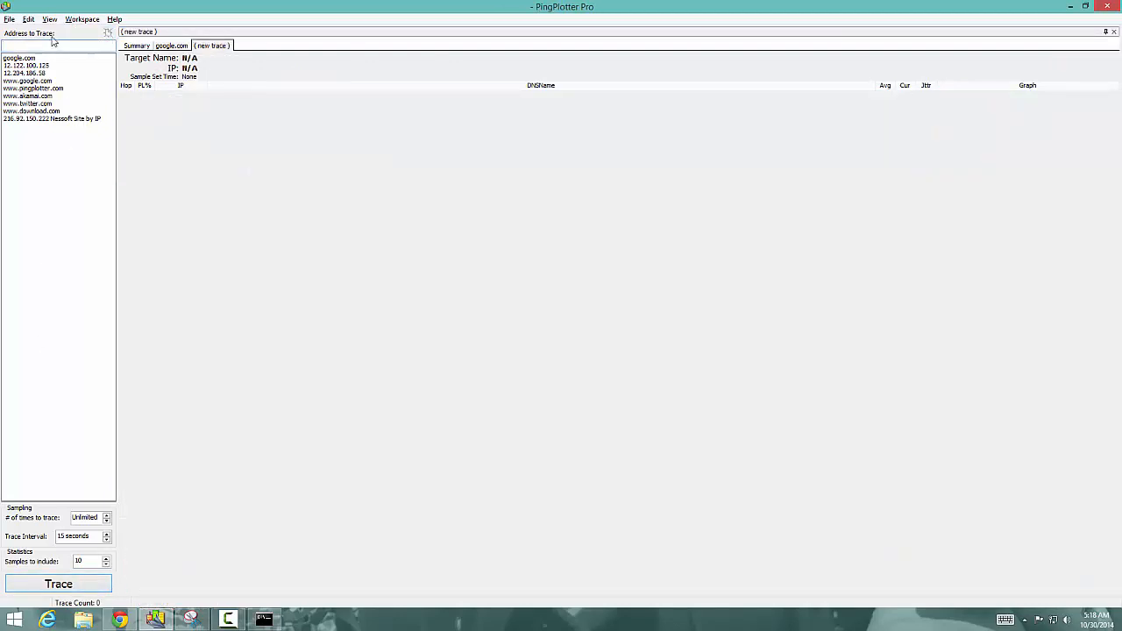
text(ya)
text(ss)
text(vo)
text(ip.su)
text(pport)
click(51, 581)
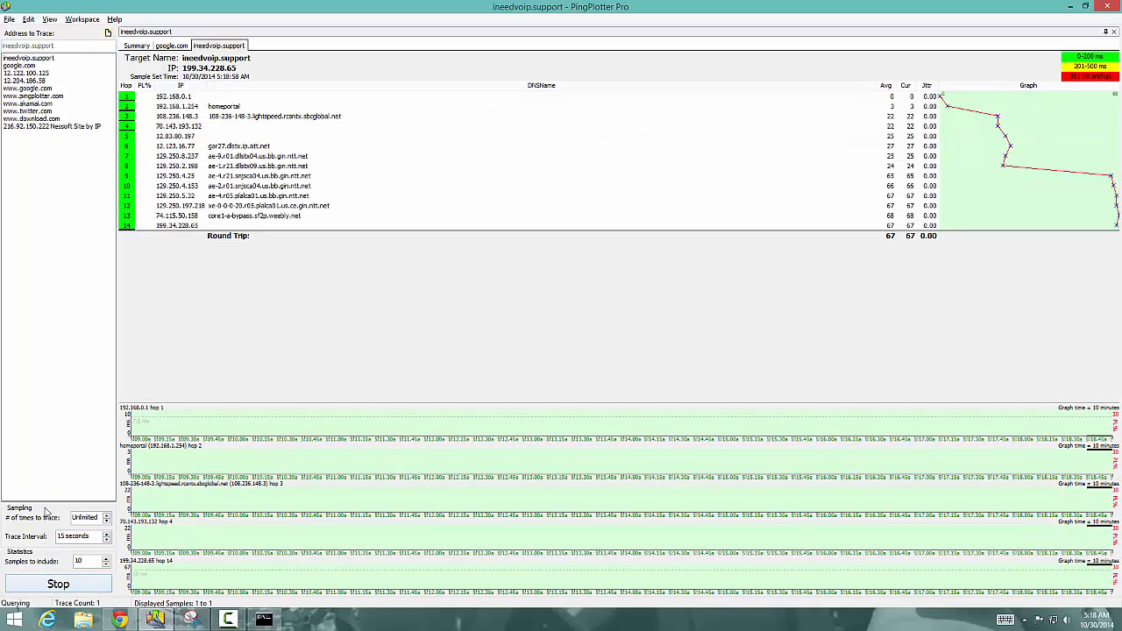
- Check the summary of all targets and the google.com trace, ending on the ineedvoip.support trace
click(137, 46)
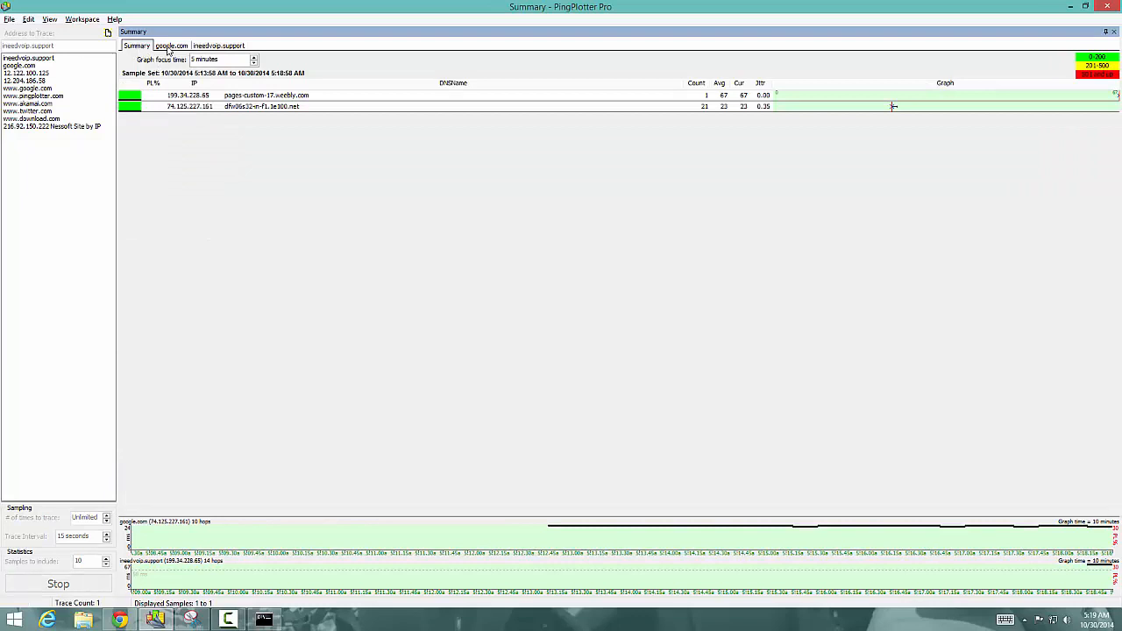
click(169, 46)
click(212, 45)
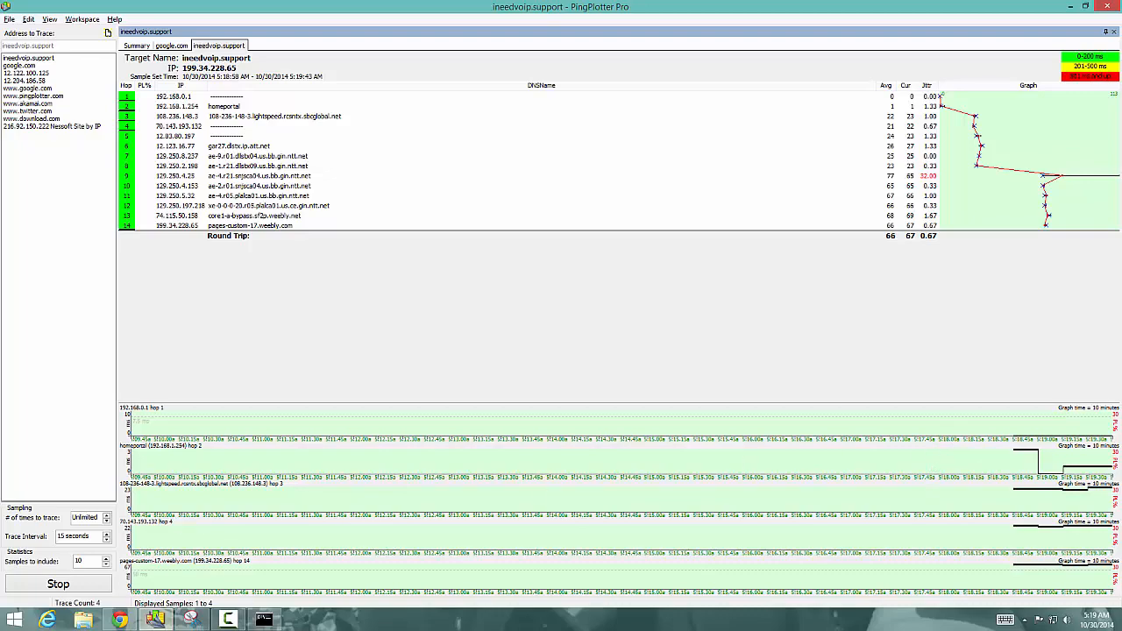
- Switch to Chrome and examine the Common Network Problems examples from Good Example through Bandwidth Saturation and Wireless Interference to Bad wiring/hardware
click(156, 619)
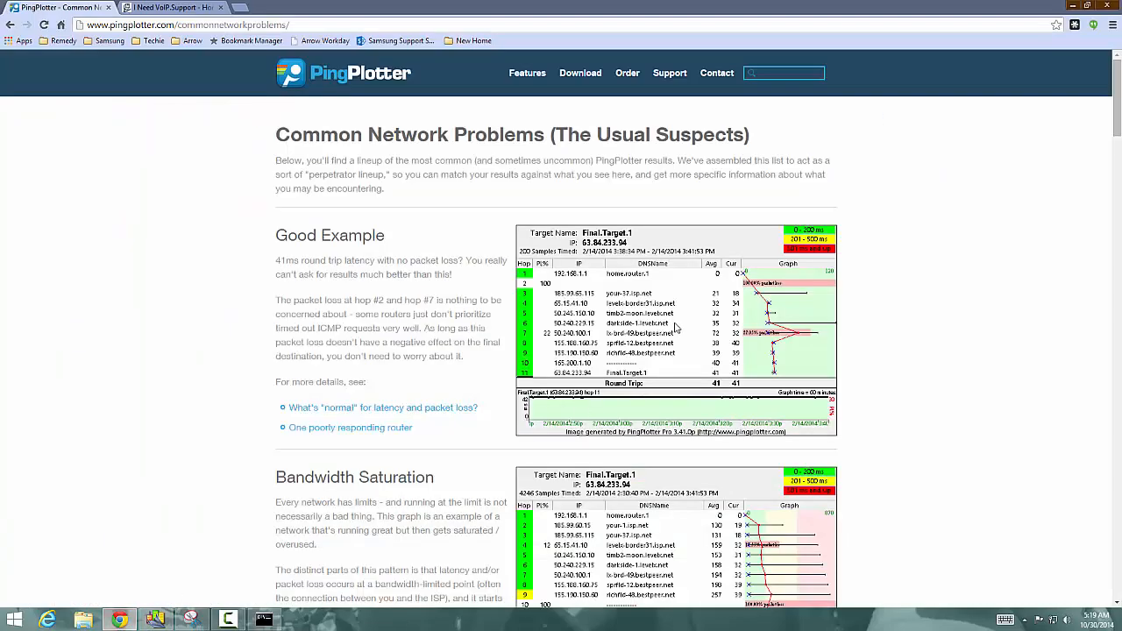
scroll(675, 327, down, 4)
scroll(673, 371, up, 4)
scroll(734, 263, down, 1)
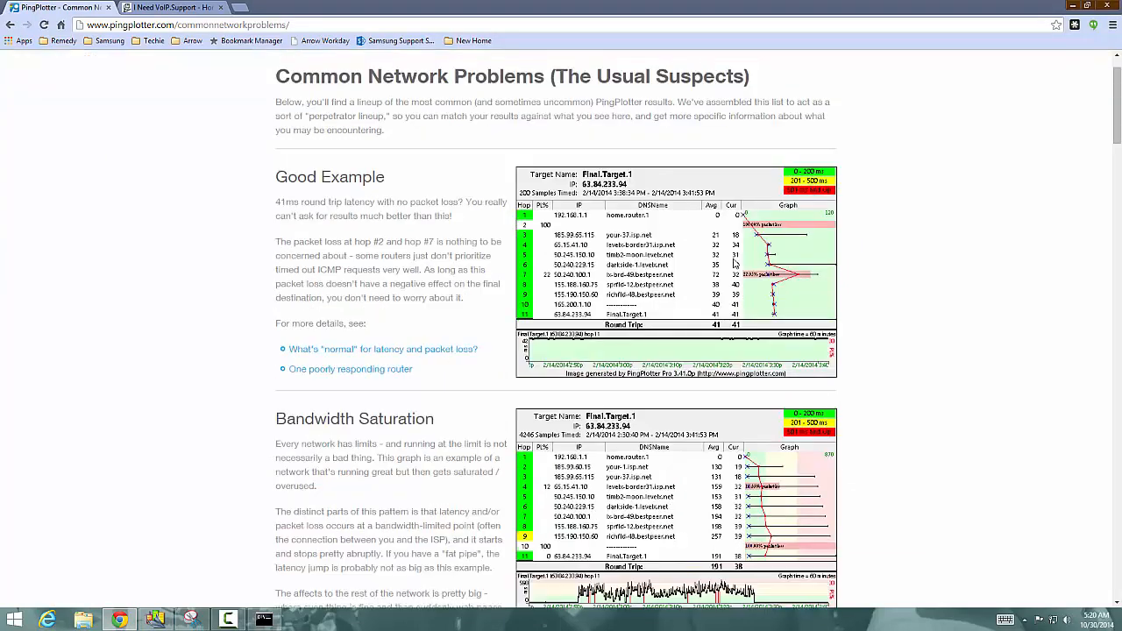
scroll(734, 263, down, 3)
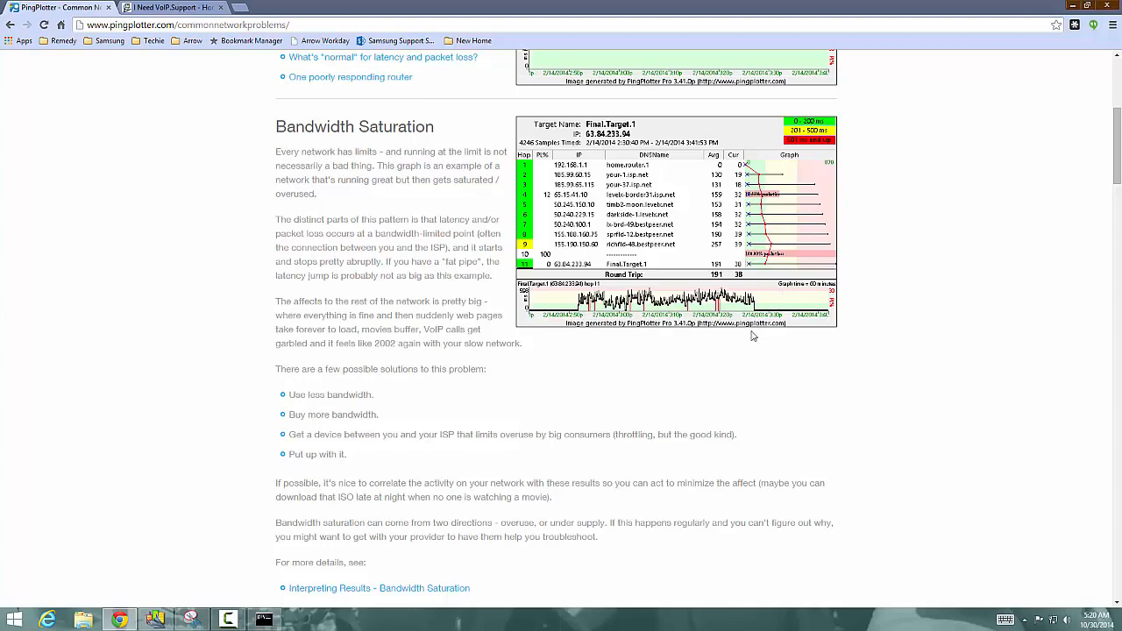
scroll(611, 471, down, 1)
scroll(611, 470, down, 5)
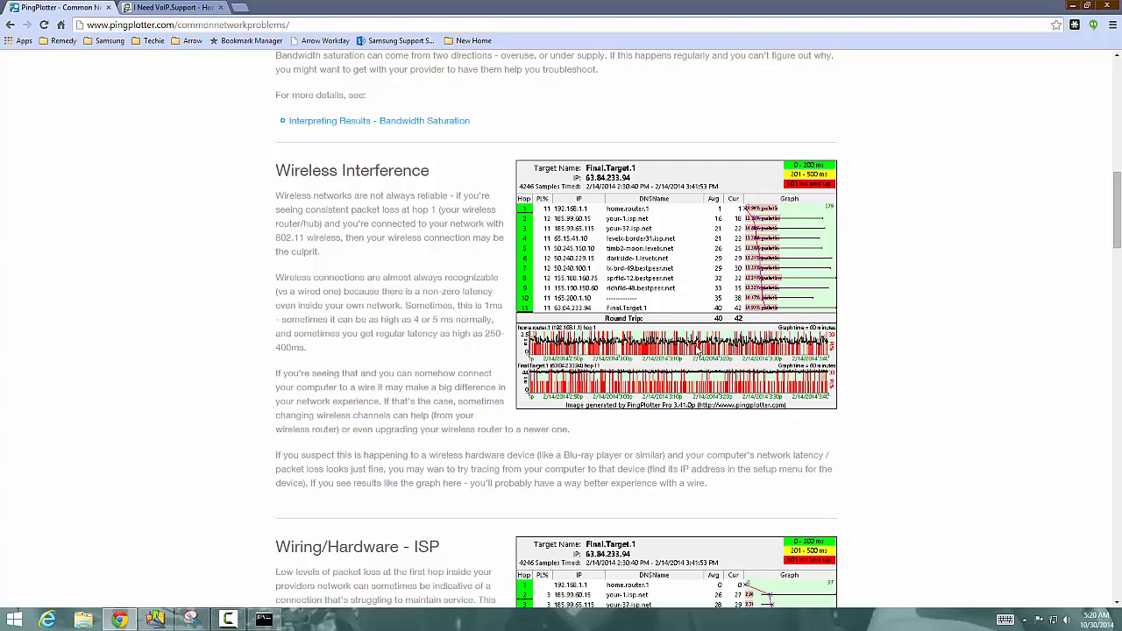
scroll(553, 383, down, 3)
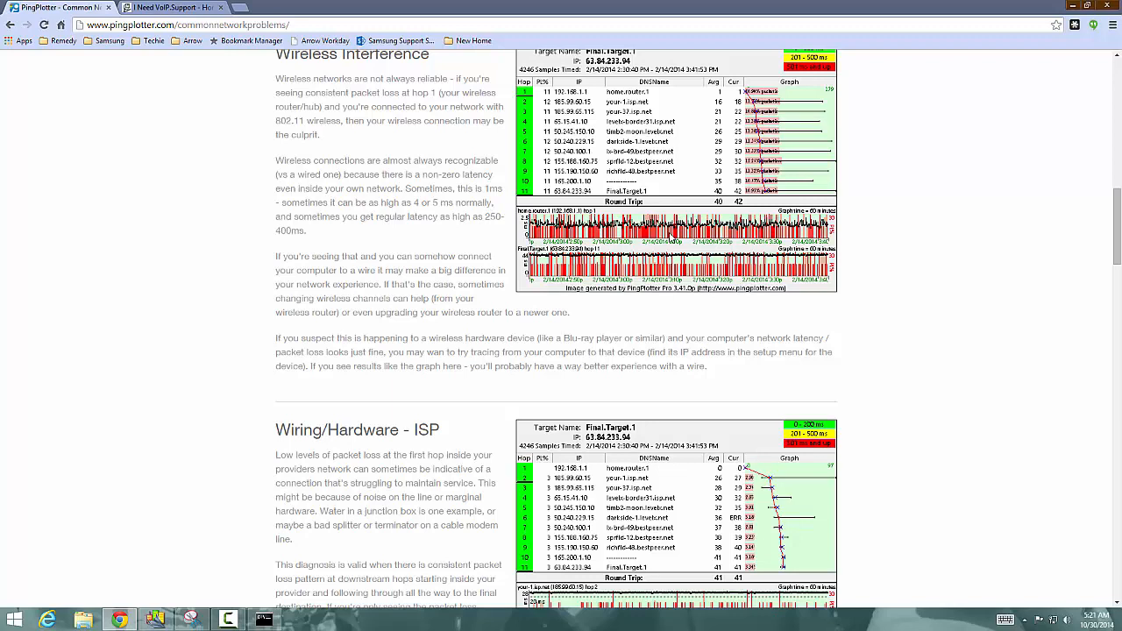
scroll(669, 237, down, 5)
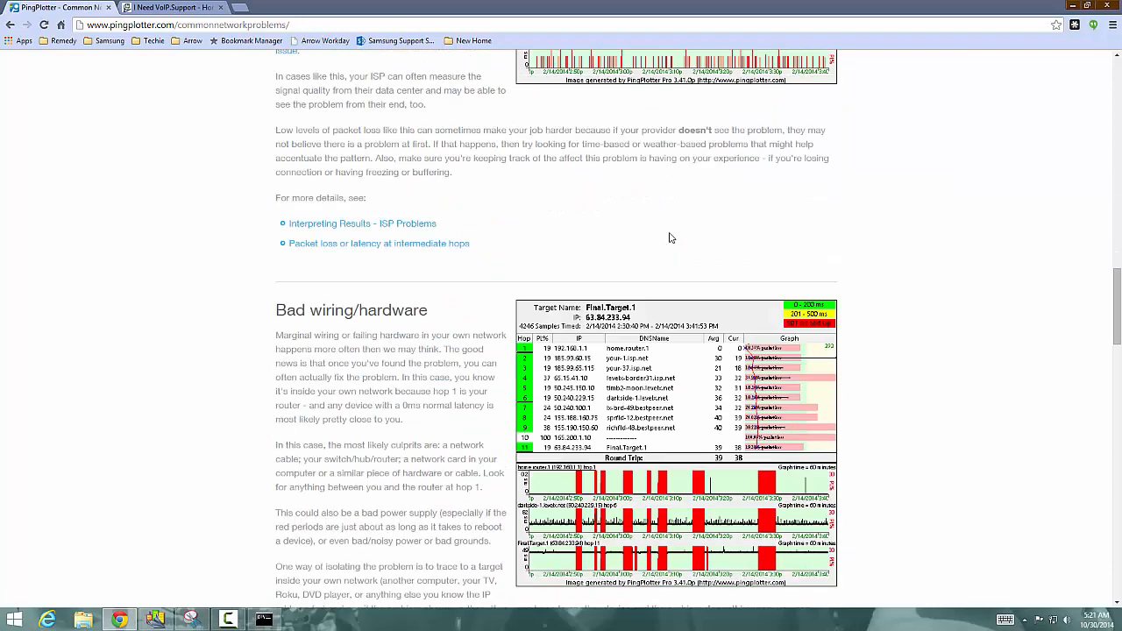
scroll(684, 278, down, 1)
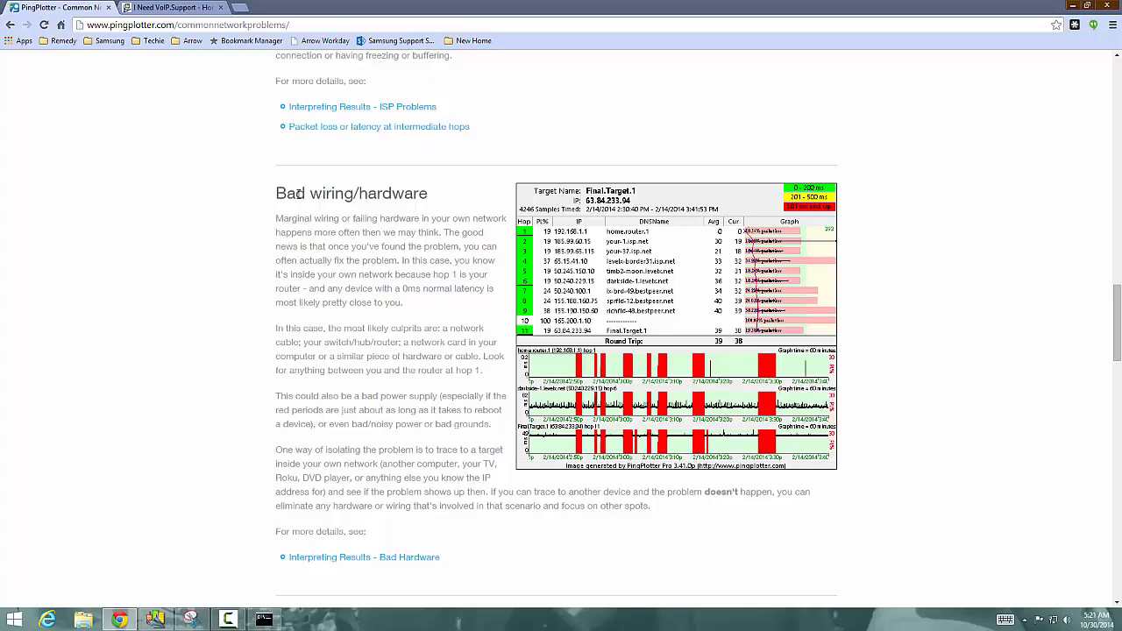
- Go back to Good Example and review the network problem examples again up to Bandwidth Saturation - Sawtooth
scroll(329, 254, up, 12)
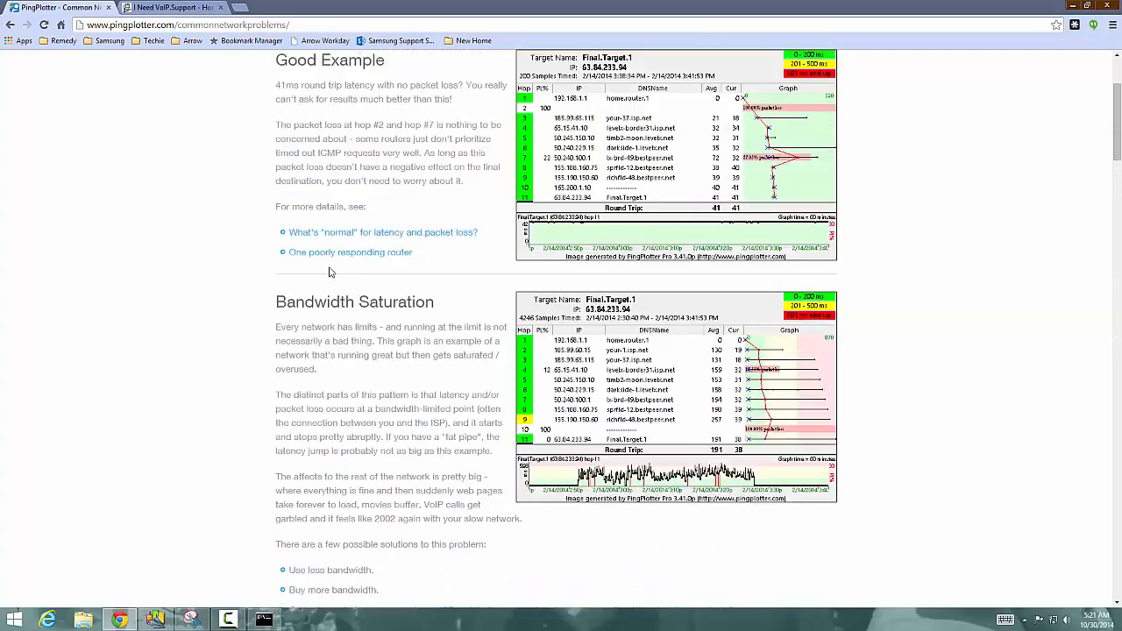
scroll(330, 273, up, 2)
scroll(321, 251, down, 3)
scroll(359, 268, up, 3)
scroll(377, 315, down, 1)
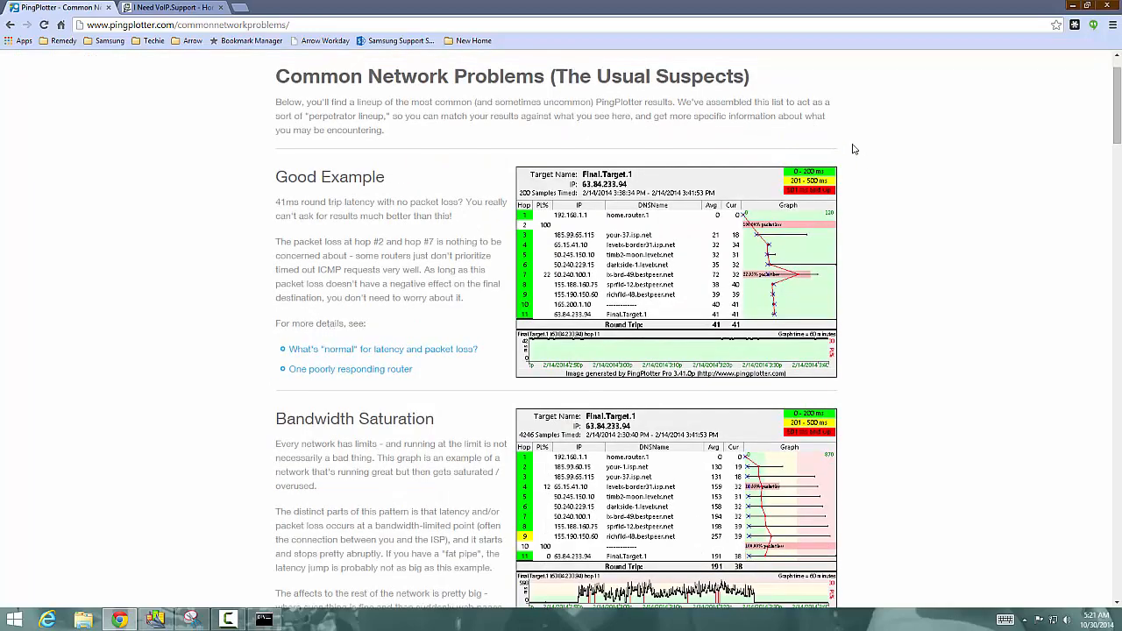
scroll(438, 372, down, 3)
scroll(423, 349, down, 6)
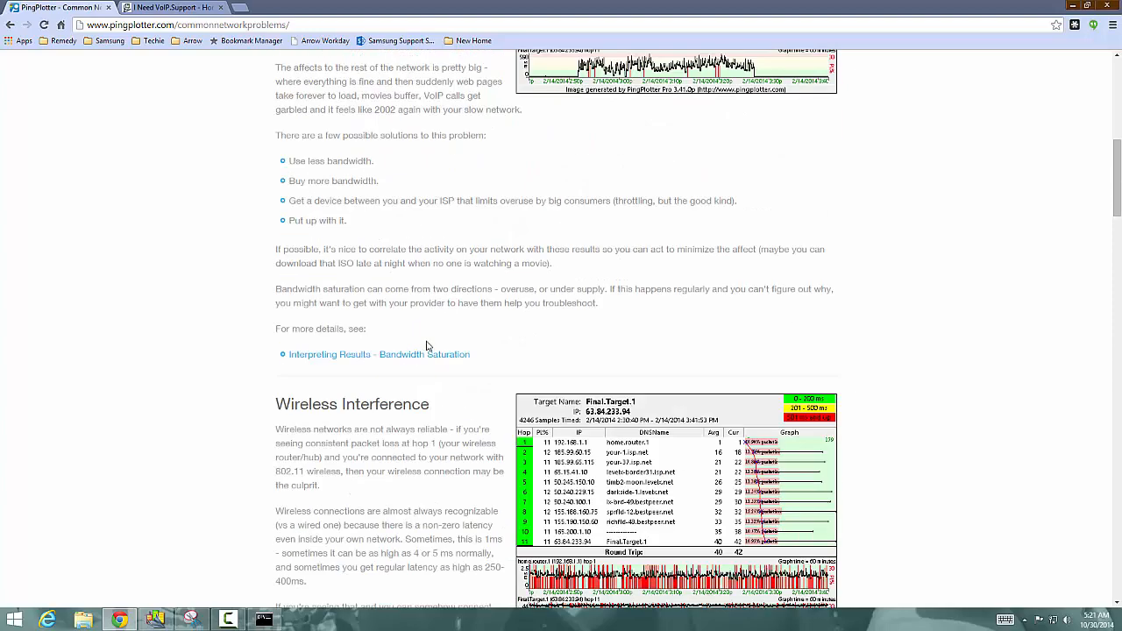
scroll(480, 367, down, 4)
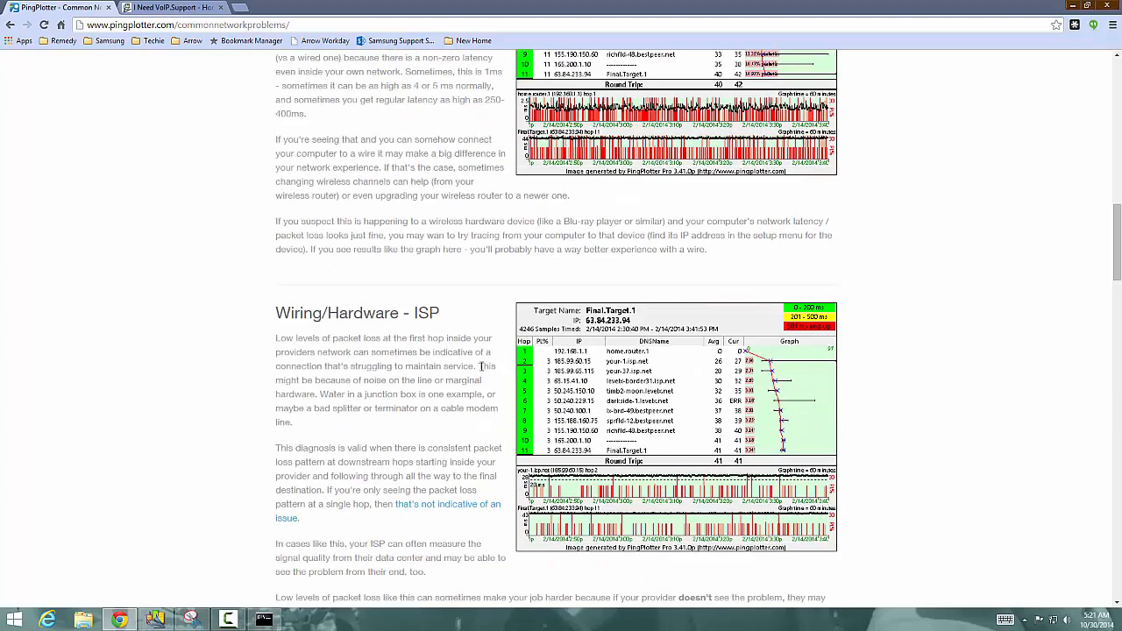
scroll(501, 433, down, 4)
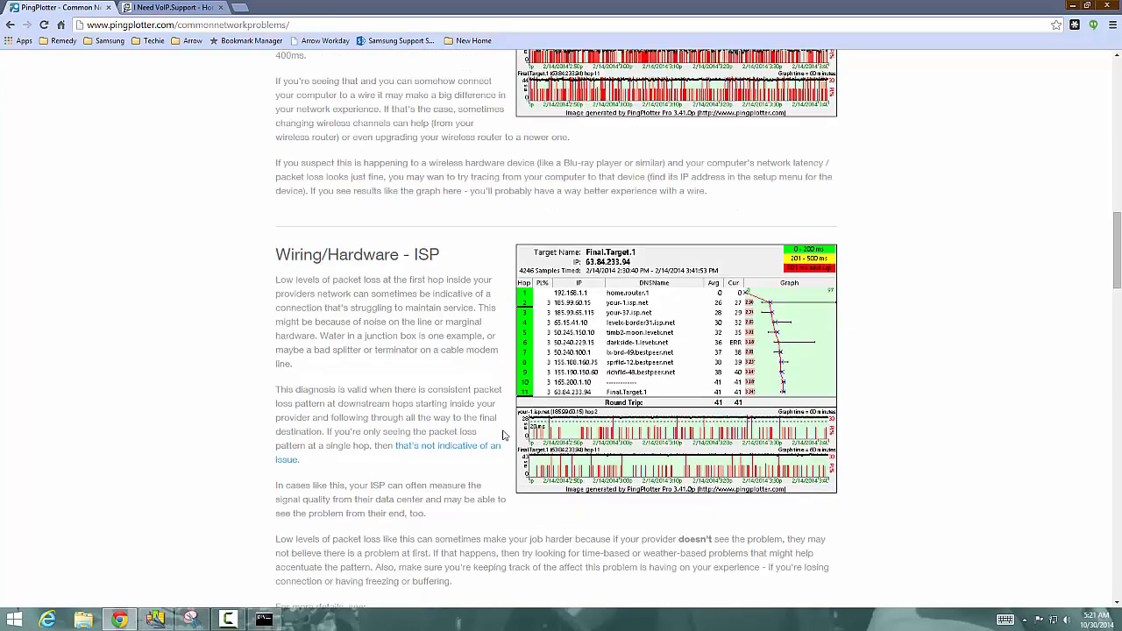
scroll(503, 434, down, 3)
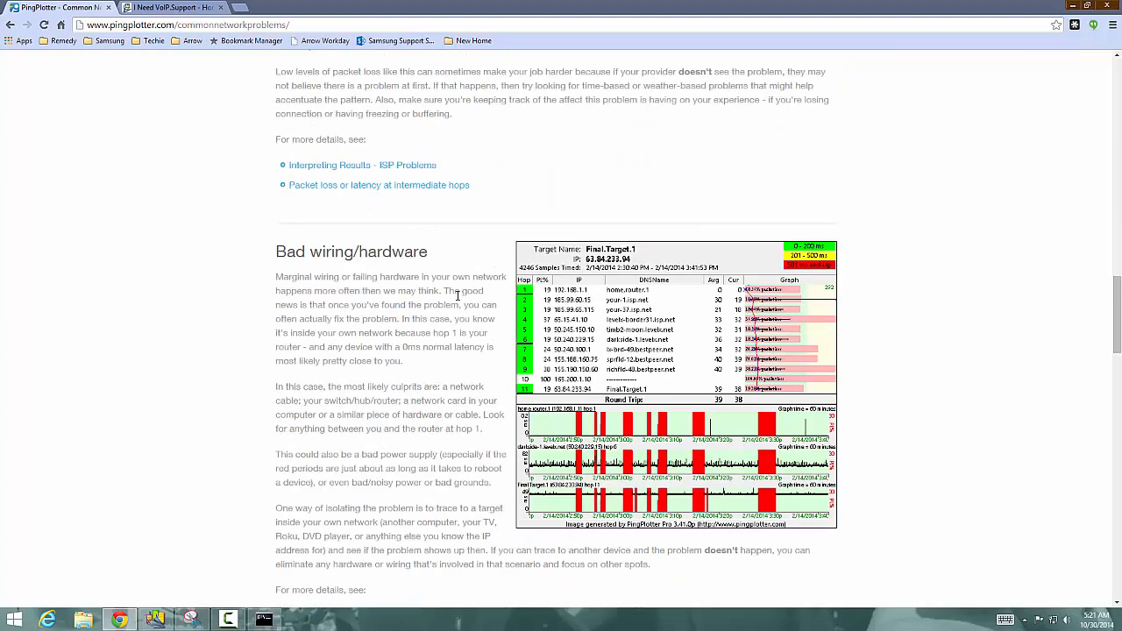
scroll(456, 295, down, 6)
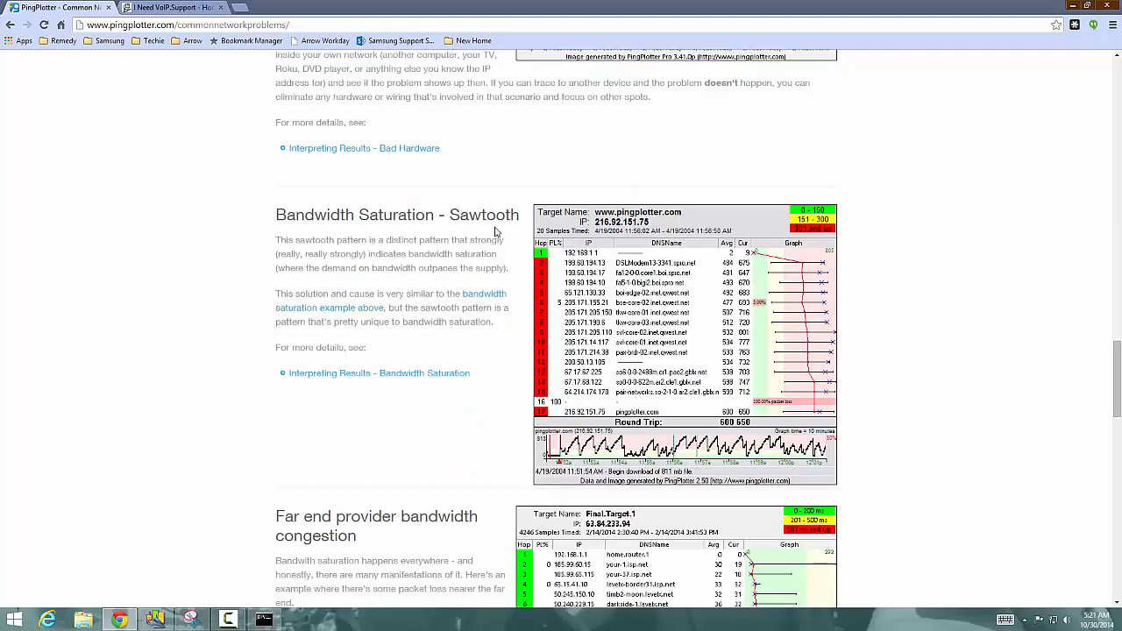
- Examine the remaining examples from Far end provider bandwidth congestion to Only the Final Destination is showing, and return to the page's start
scroll(403, 371, down, 4)
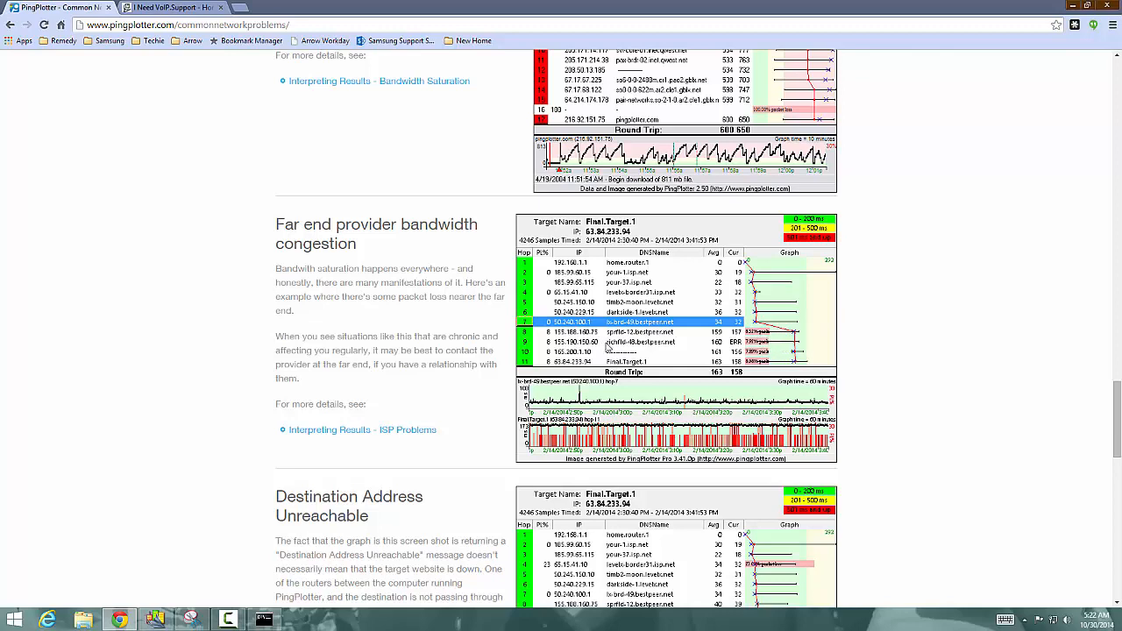
scroll(608, 349, down, 3)
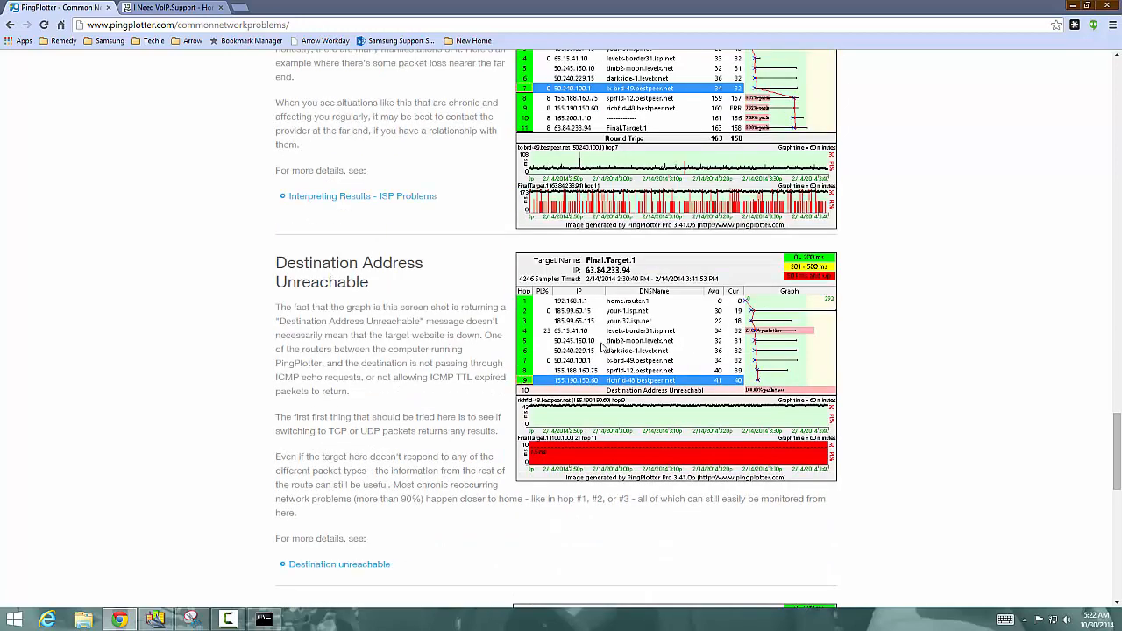
scroll(601, 348, down, 3)
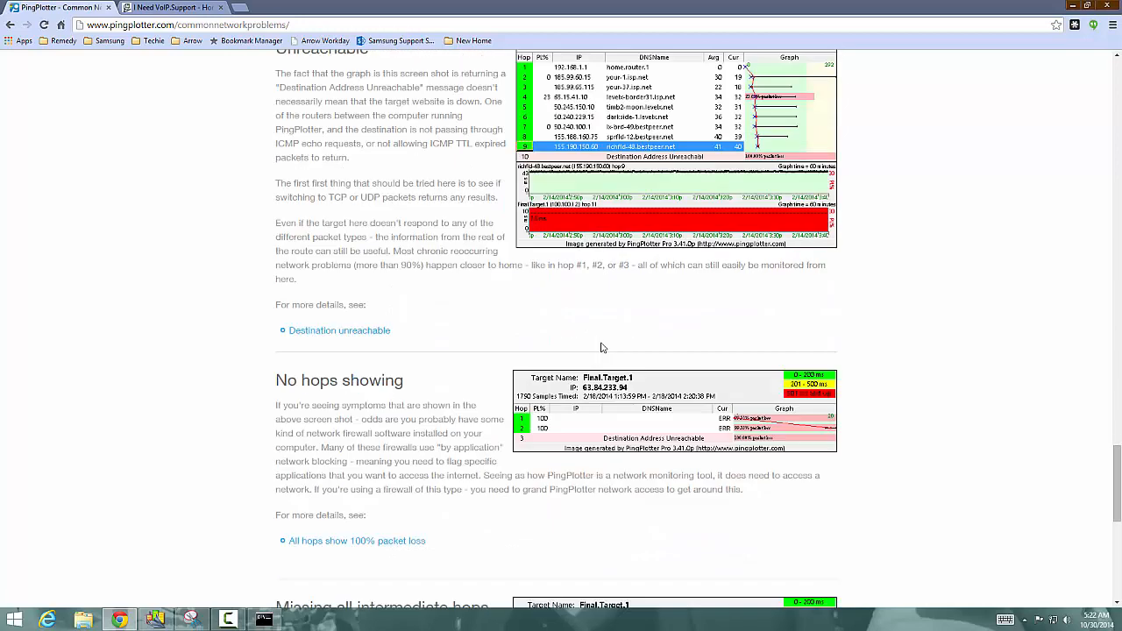
scroll(602, 348, down, 3)
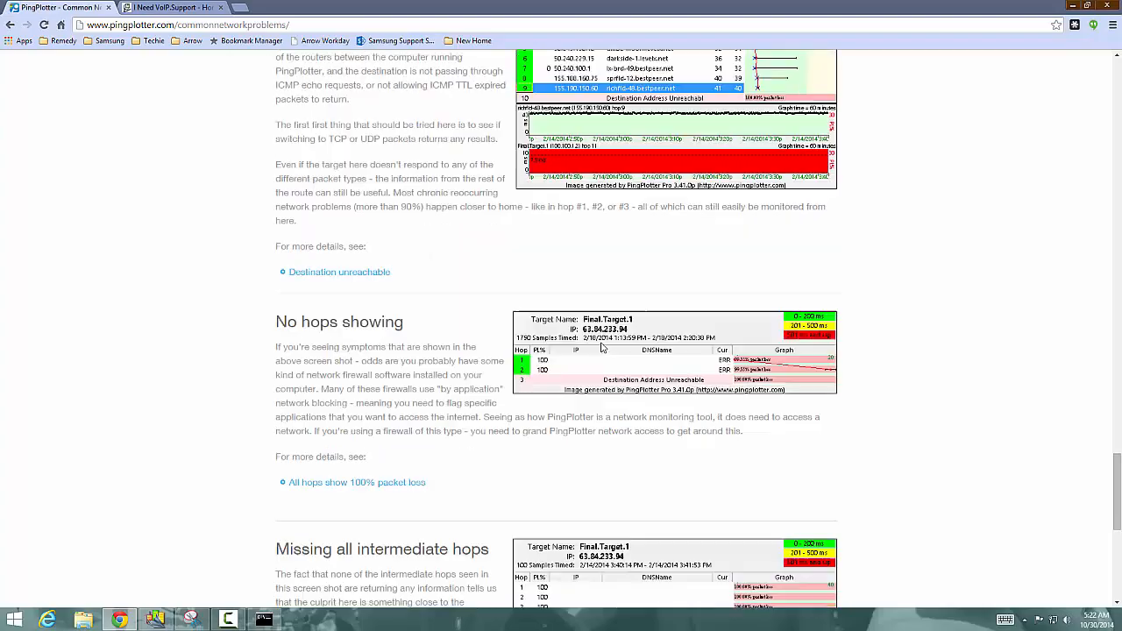
scroll(457, 378, down, 5)
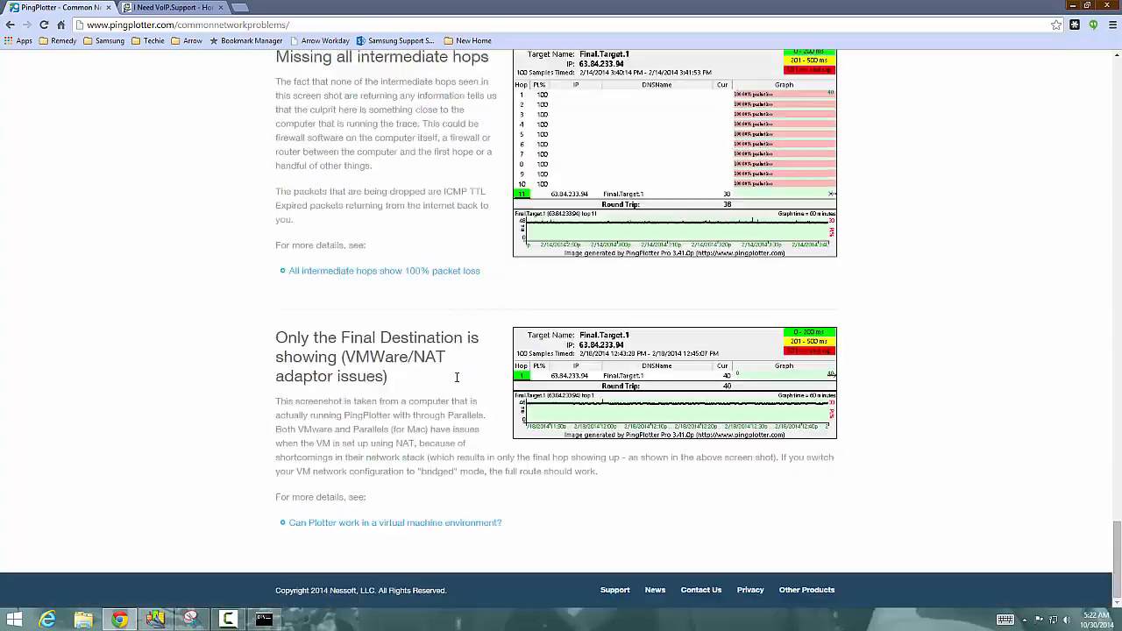
scroll(457, 380, up, 20)
scroll(455, 381, up, 20)
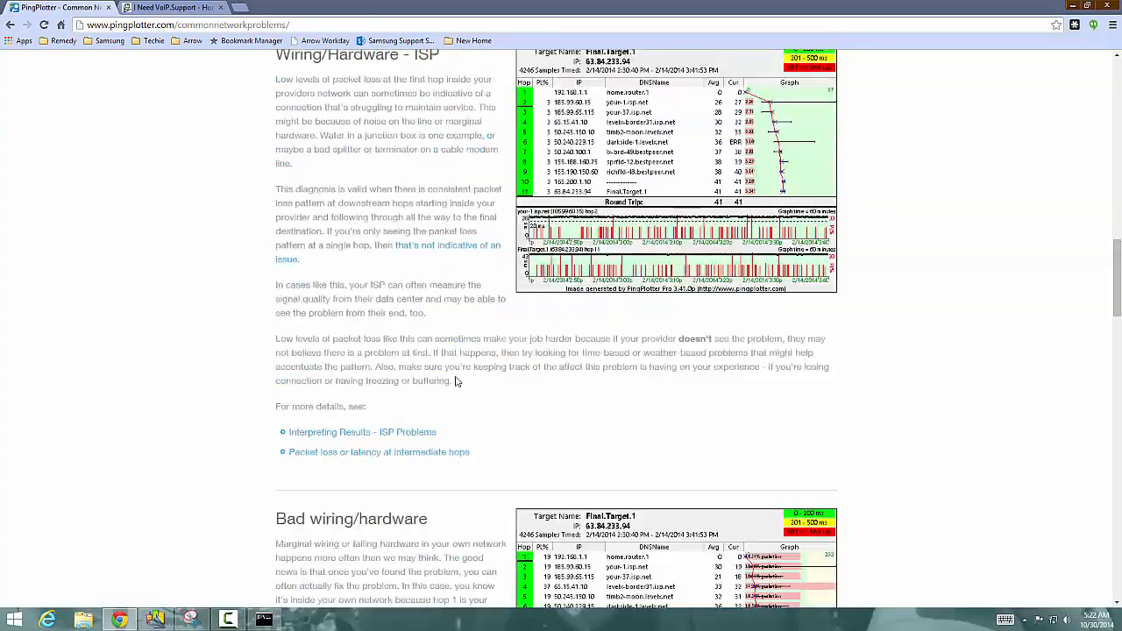
scroll(455, 380, up, 2)
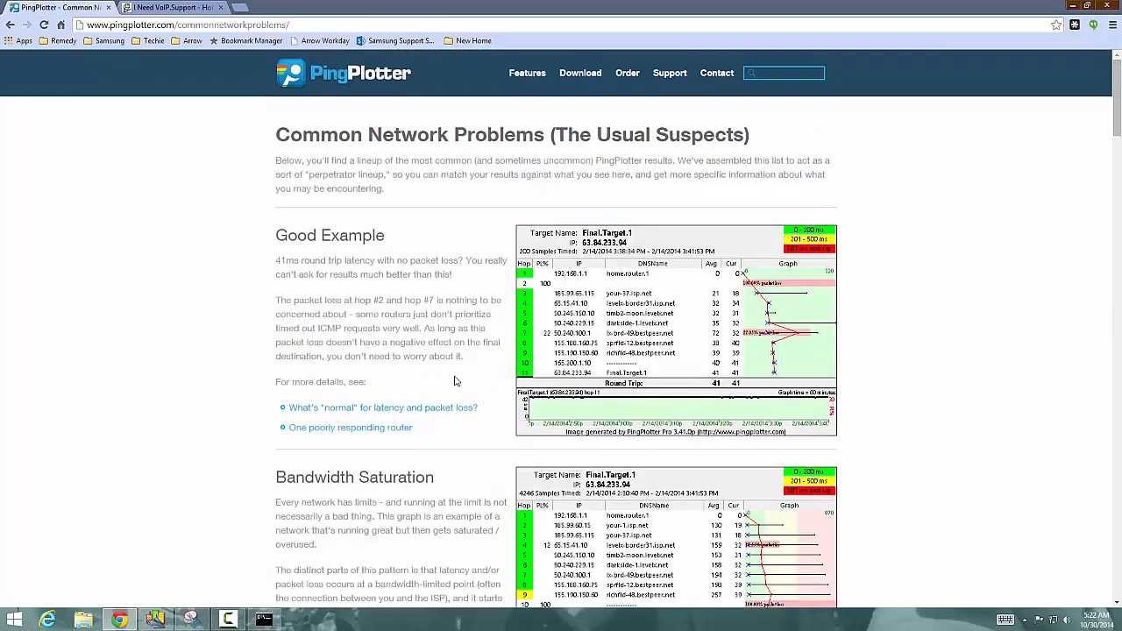
- Return to PingPlotter Pro, consult the Snipping Tool capture on delay, jitter and packet loss, and select hop 9 of the ineedvoip.support trace
click(155, 620)
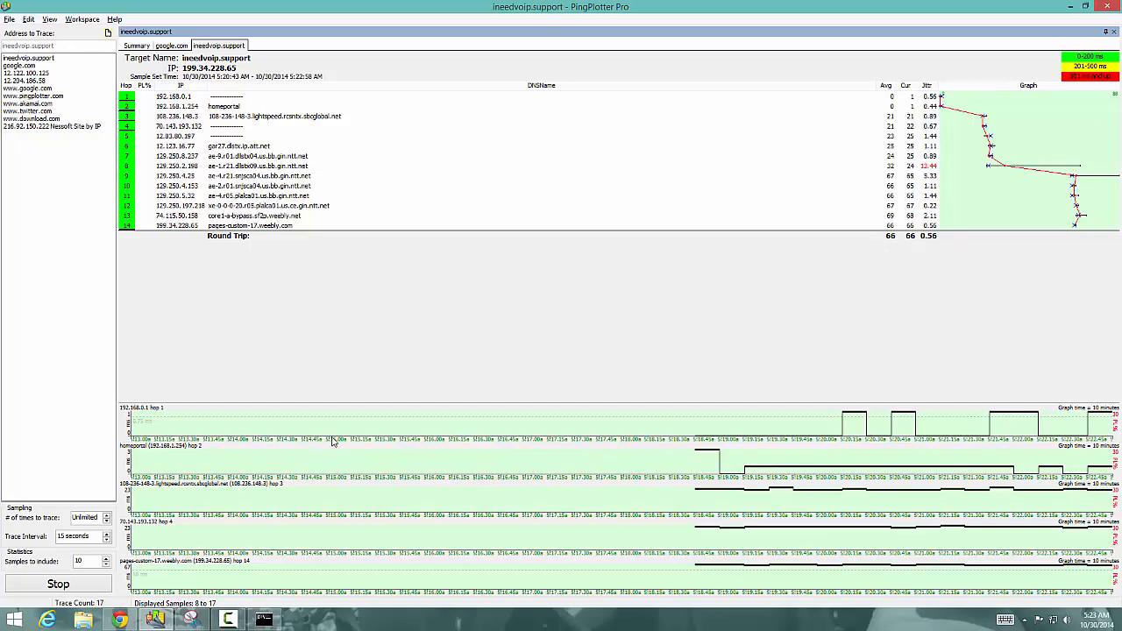
click(189, 623)
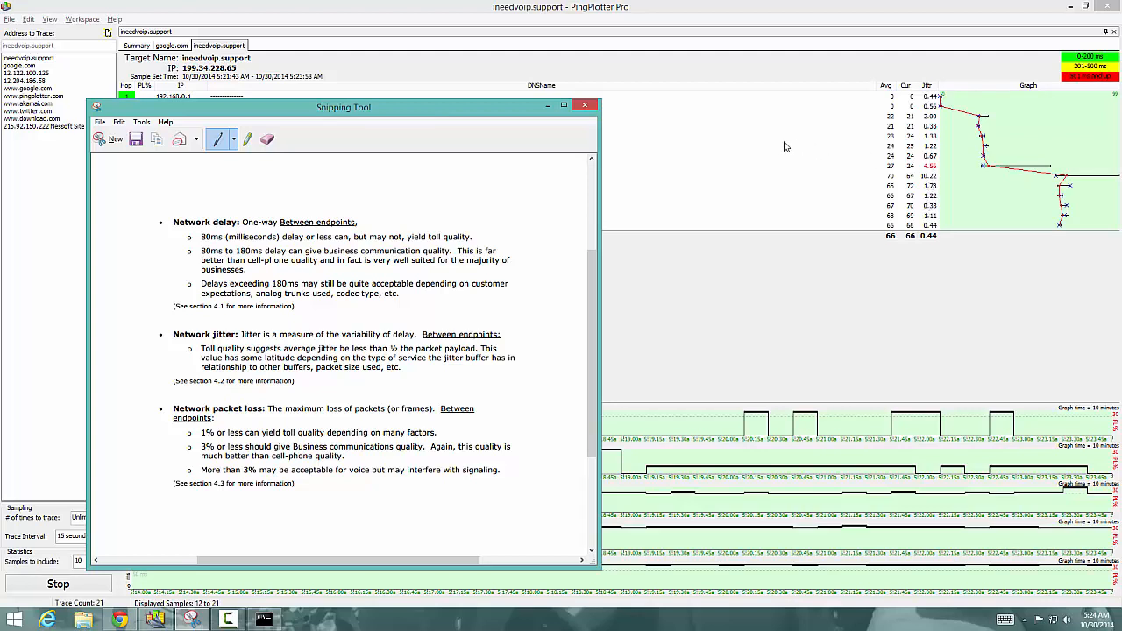
click(546, 106)
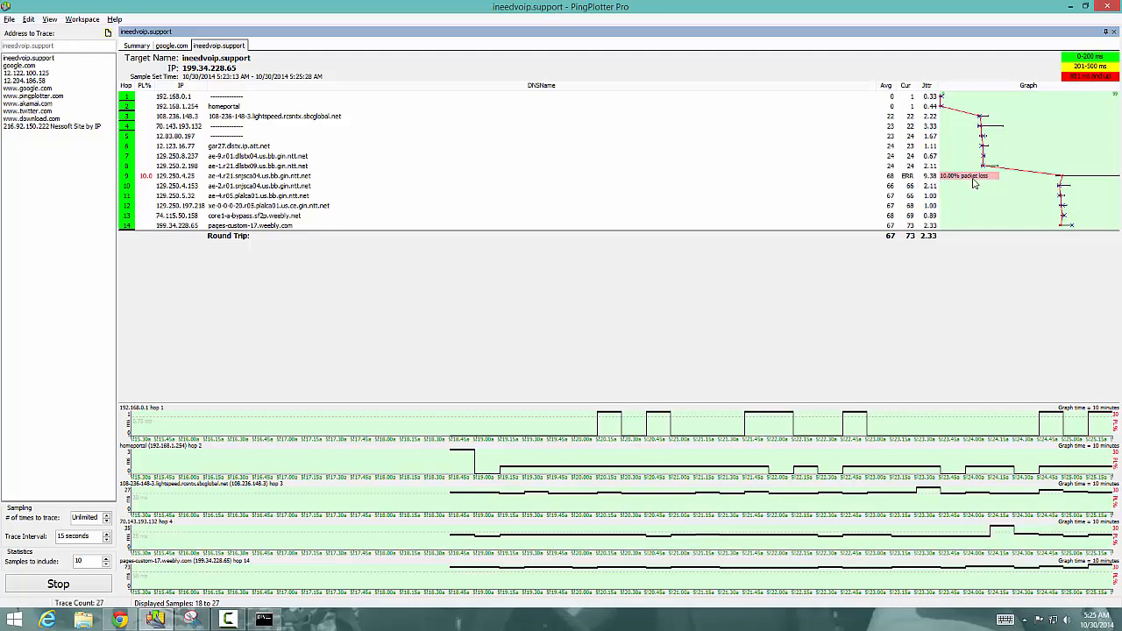
click(895, 179)
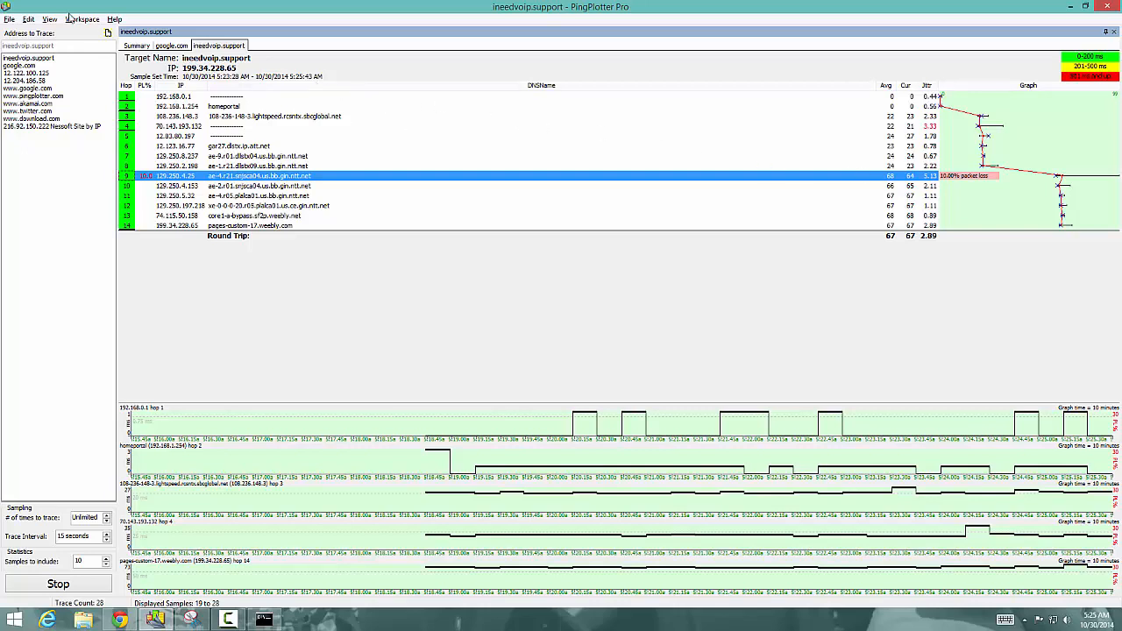
- Look over the options for saving and exporting trace results, and briefly bring up the Snipping Tool guidelines again
click(10, 20)
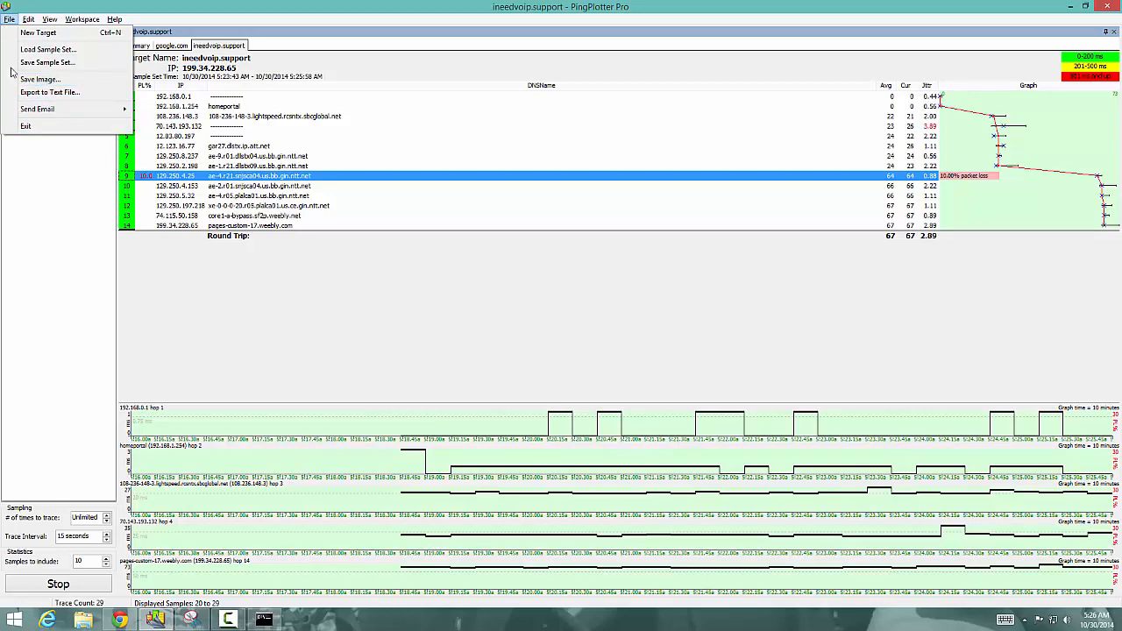
click(195, 618)
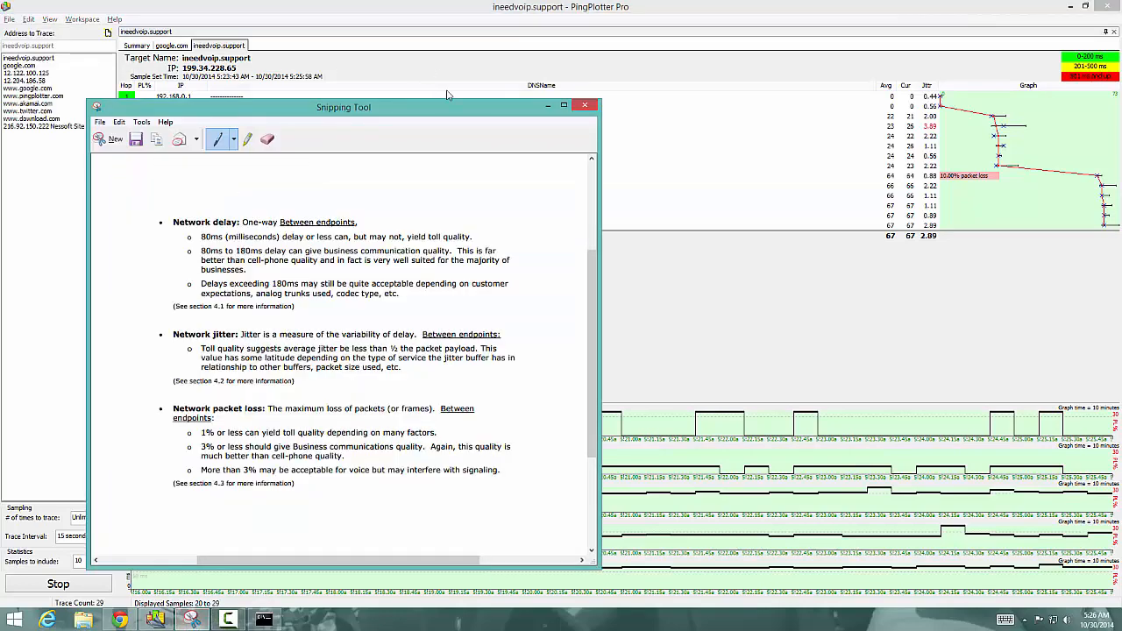
click(545, 104)
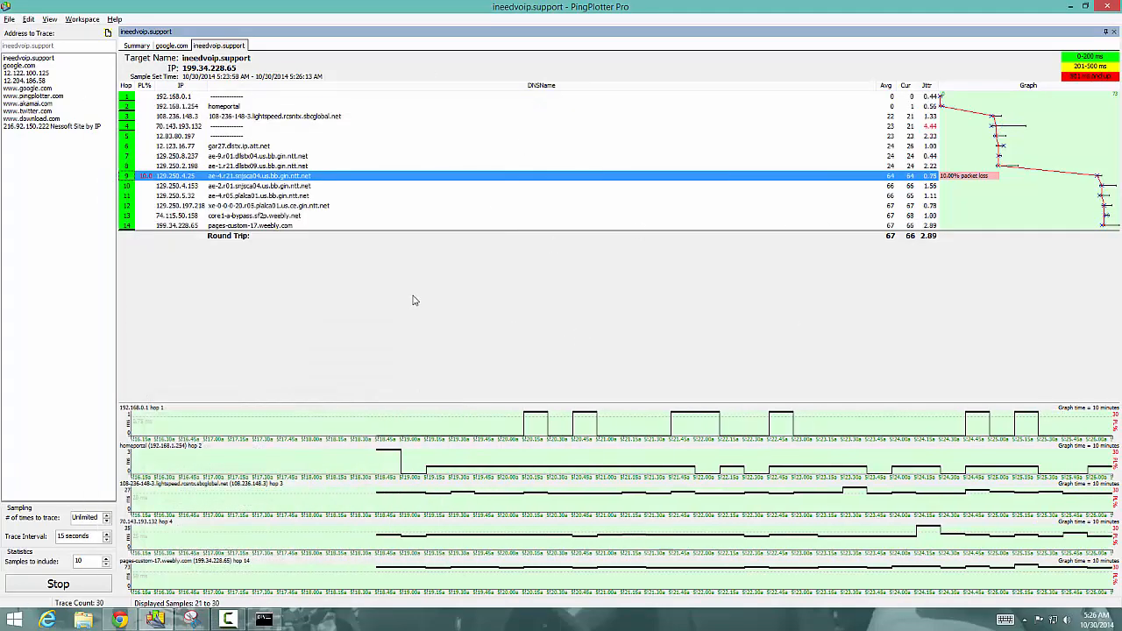
- Examine the trace display options, including the starting-hop choices under Ignore First Hop(s), without changing any
click(50, 19)
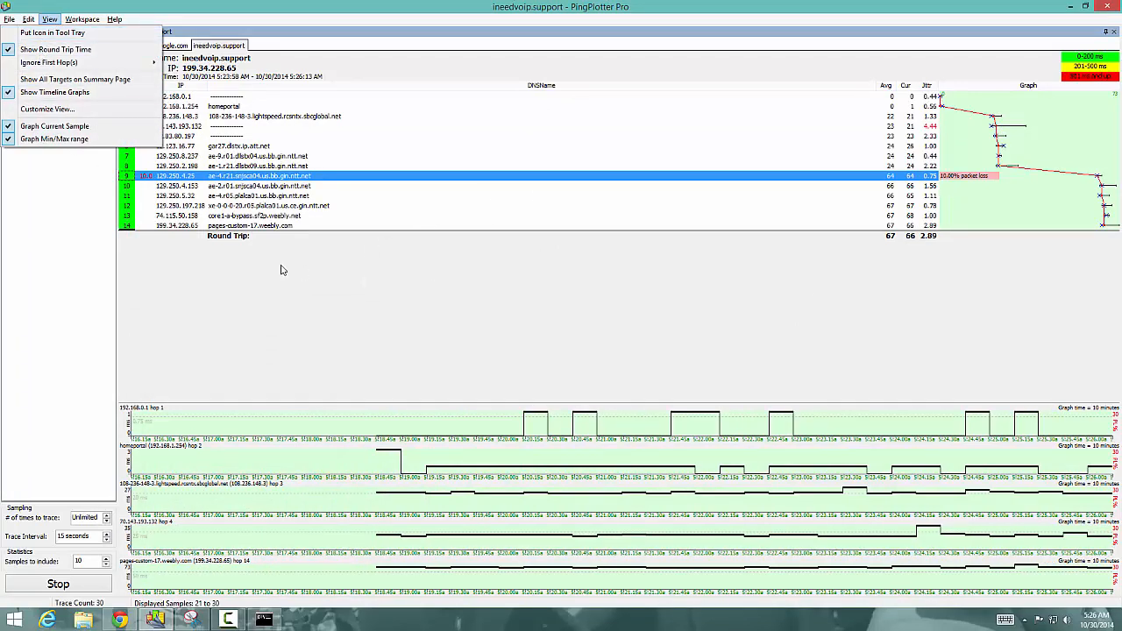
mouse_move(64, 66)
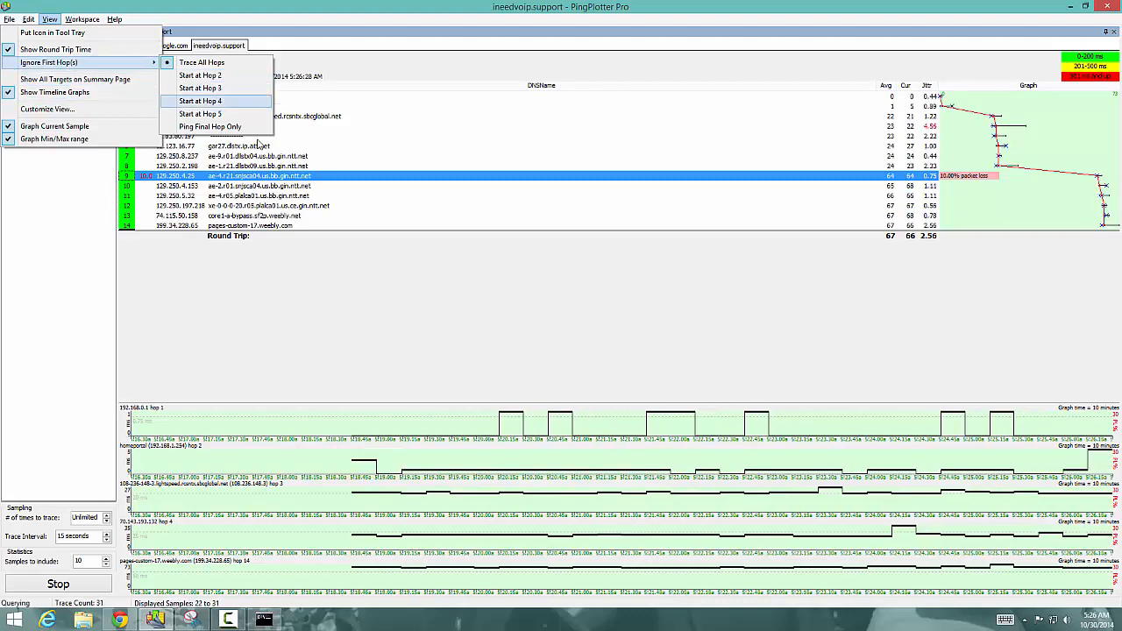
click(450, 291)
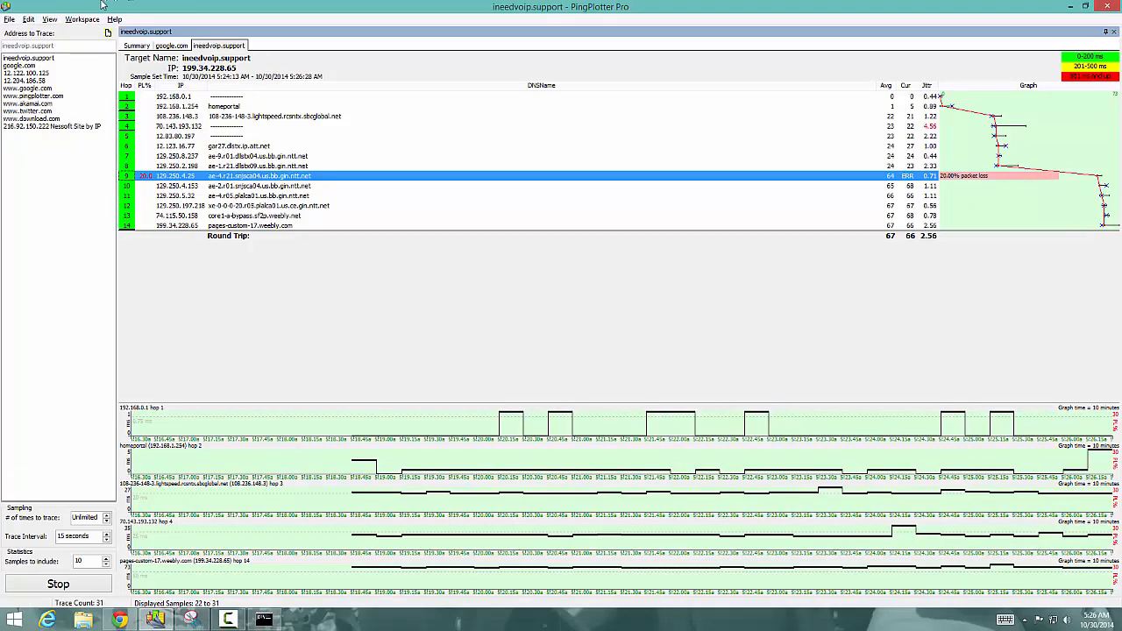
- Look over the workspace options and the options for saving, exporting and emailing trace results, without changing any
click(79, 21)
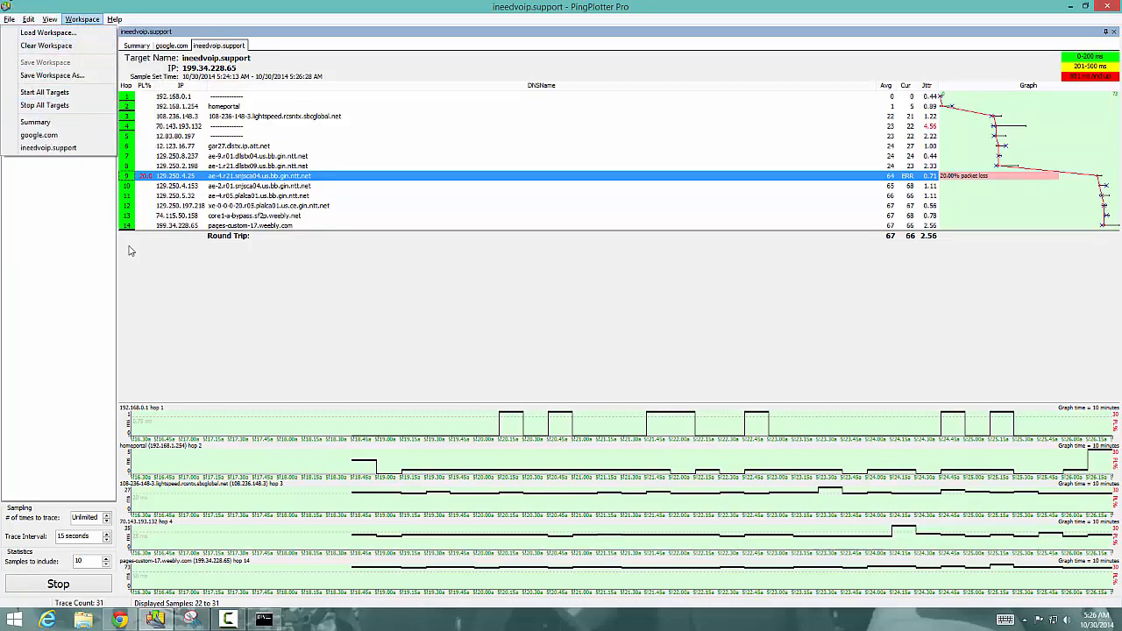
click(316, 315)
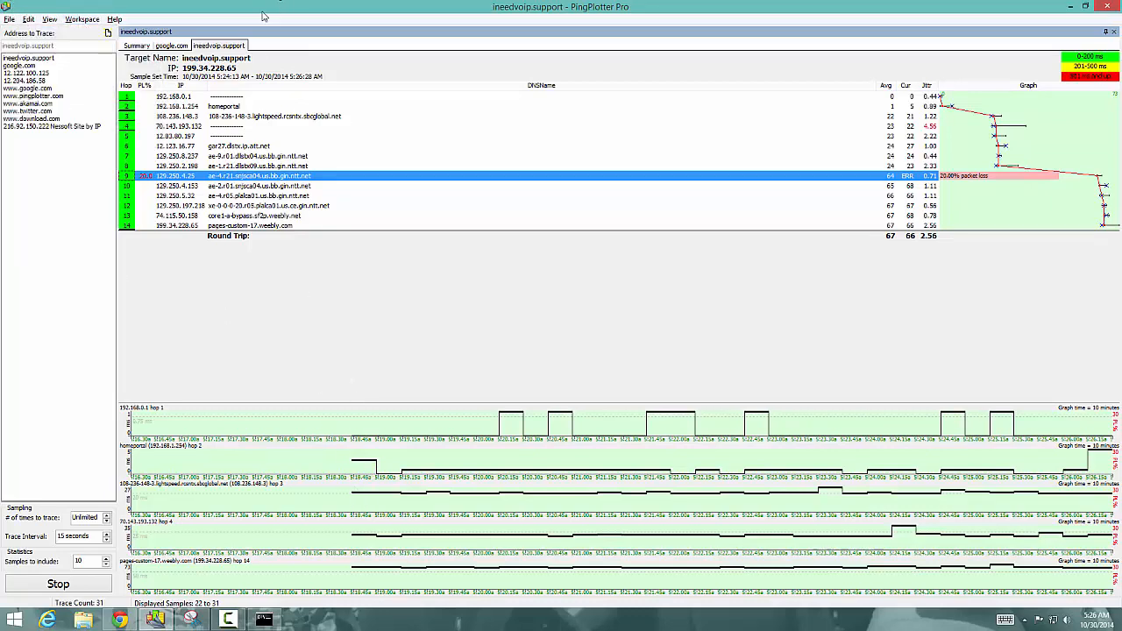
mouse_move(294, 457)
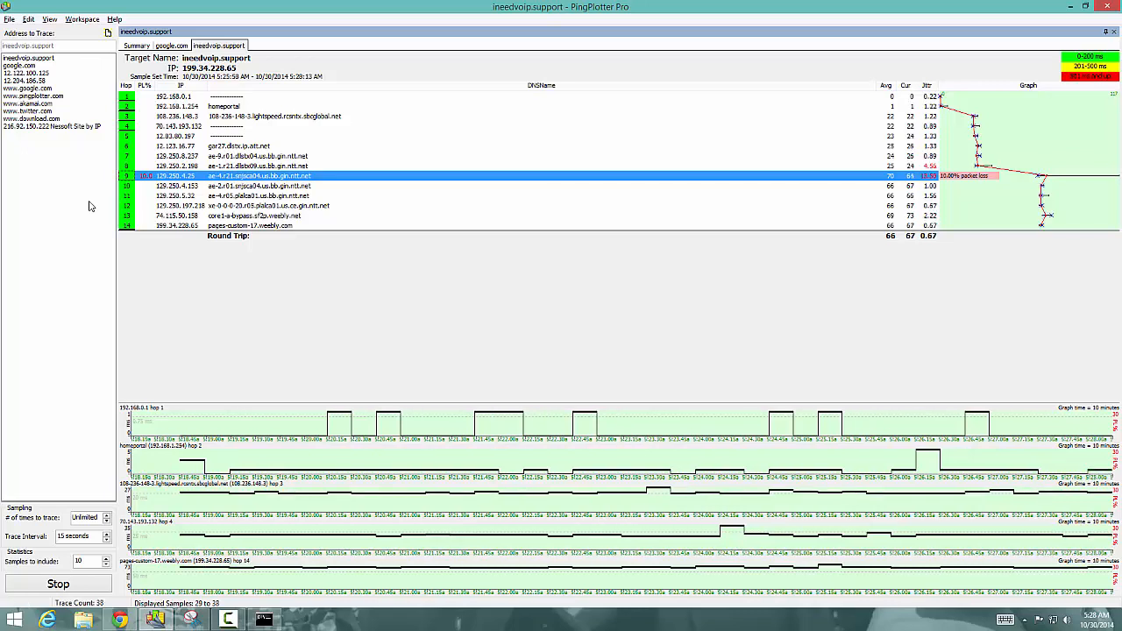
click(10, 20)
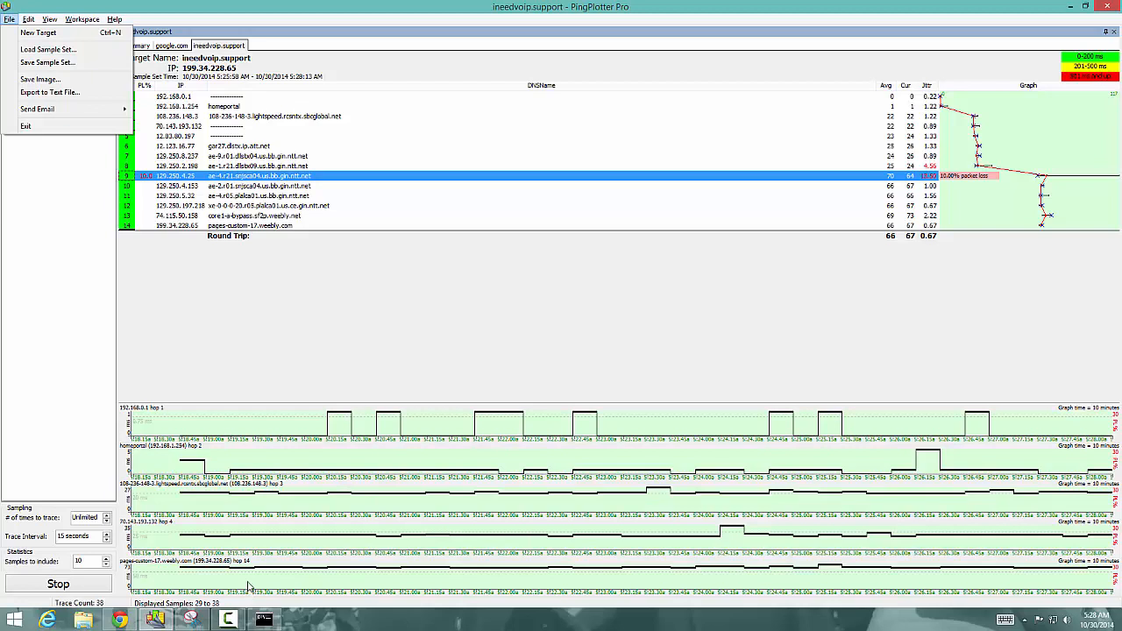
click(217, 426)
- Show the hop timeline graphs over 7 days, and reset their time span to 30 minutes
right_click(217, 423)
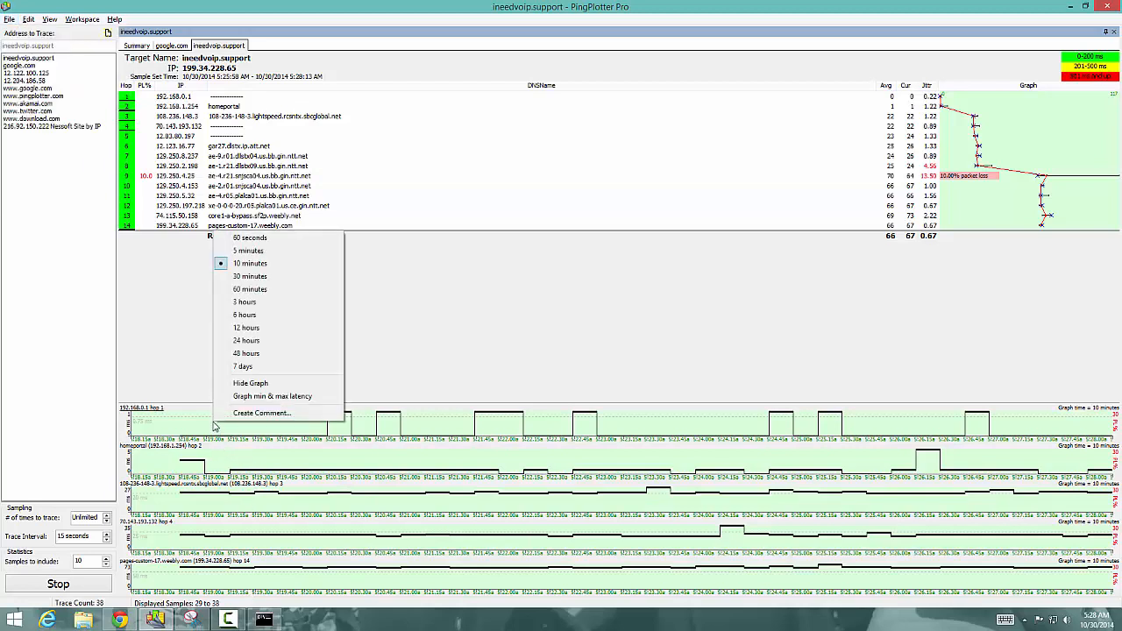
click(259, 368)
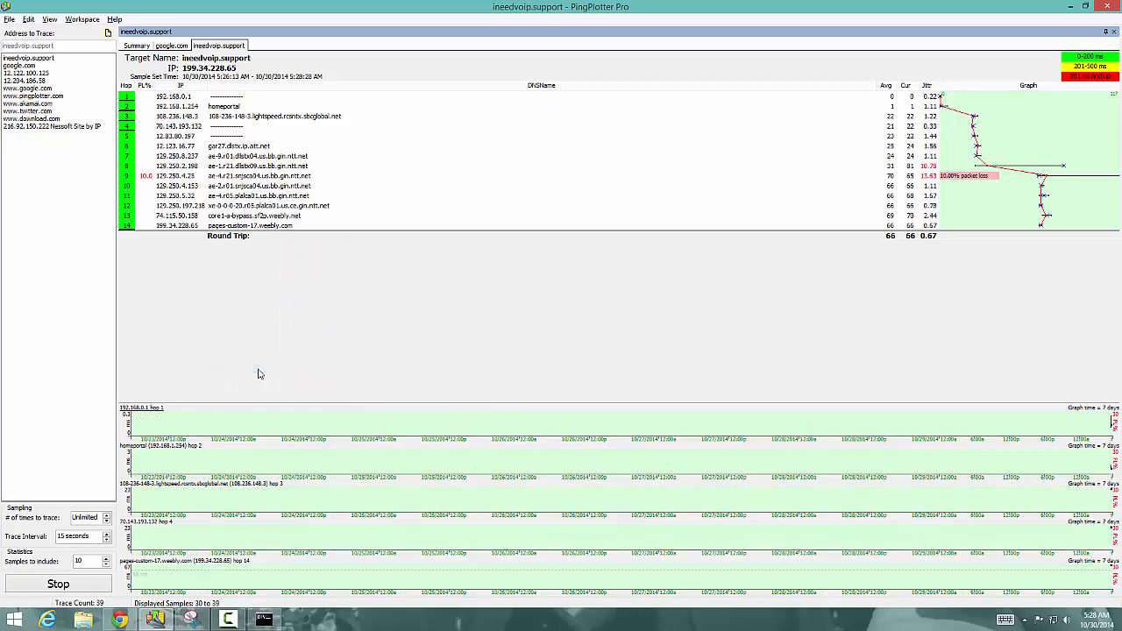
right_click(254, 421)
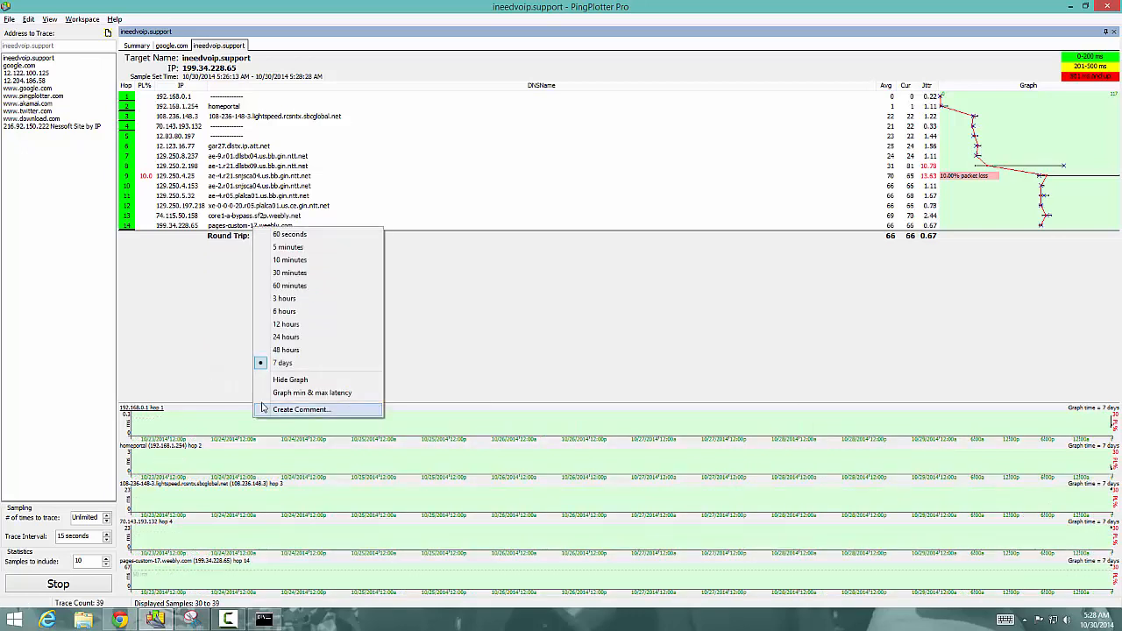
click(282, 273)
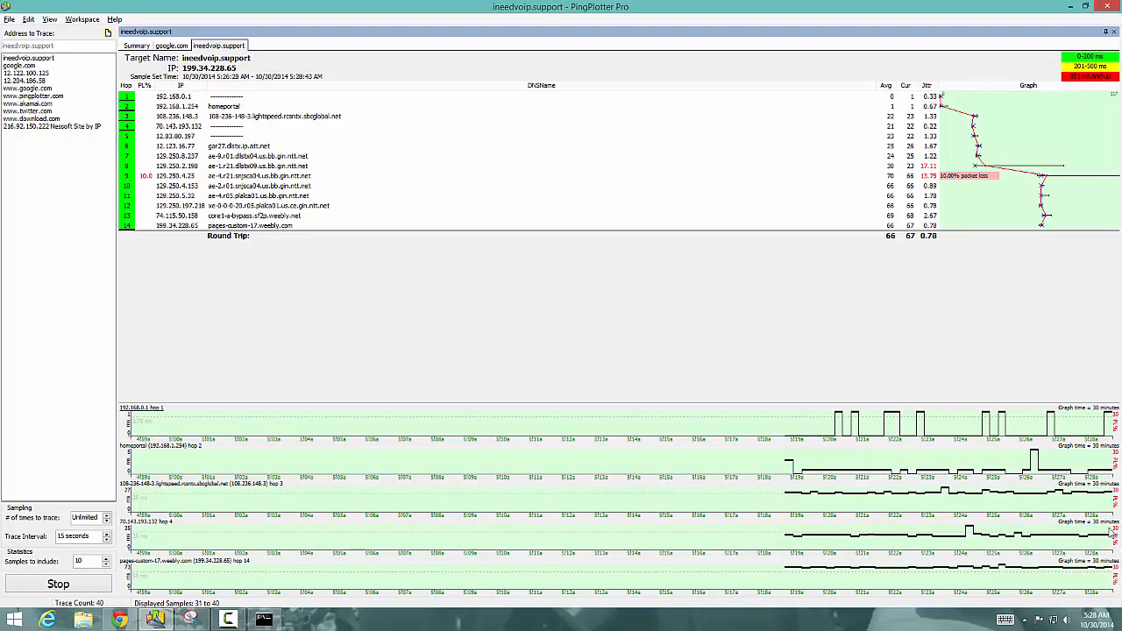
- Examine the 30-minute timeline graphs and select hop 8 of the ineedvoip.support trace
mouse_move(810, 552)
mouse_move(274, 463)
mouse_move(1023, 426)
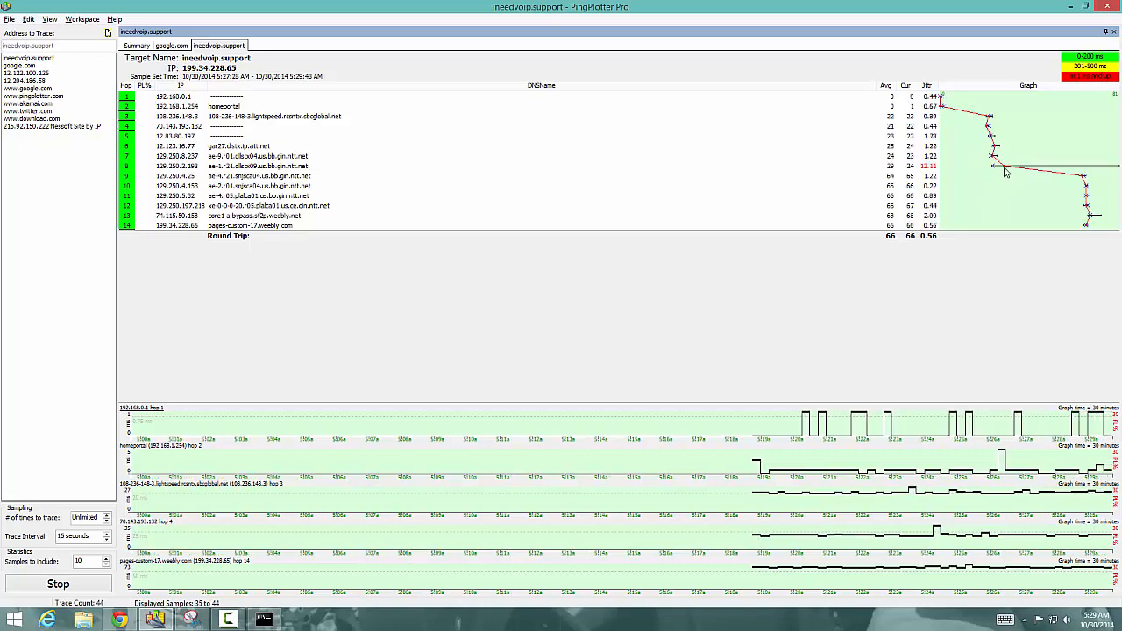
click(906, 168)
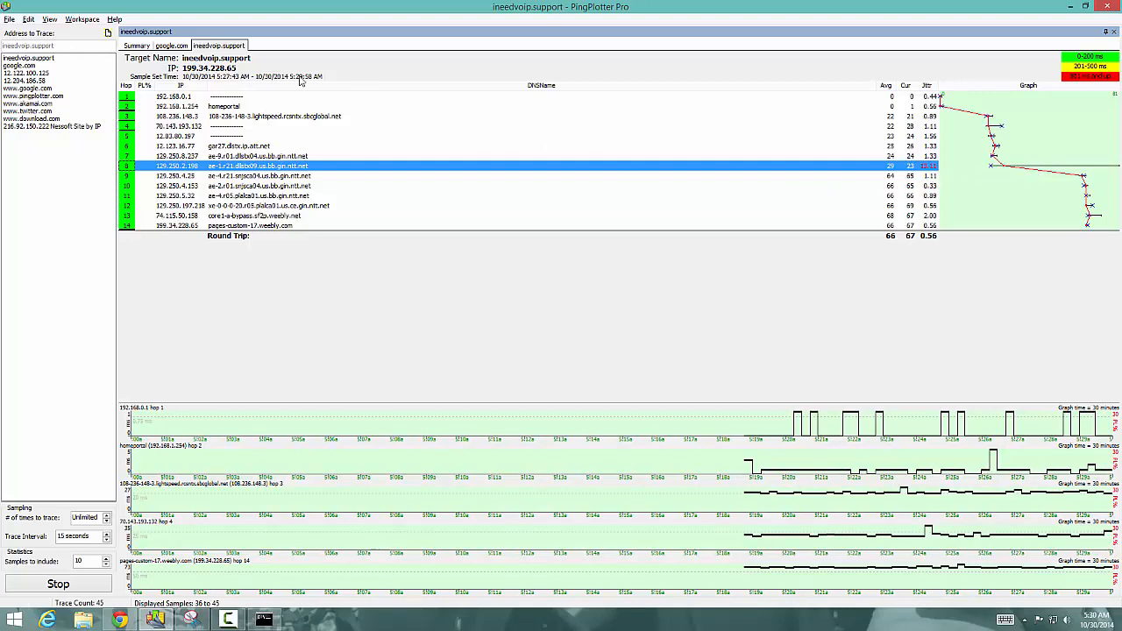
- Look over the available help resources, and briefly bring up the Common Network Problems page in Chrome before returning to PingPlotter Pro
click(82, 18)
mouse_move(114, 18)
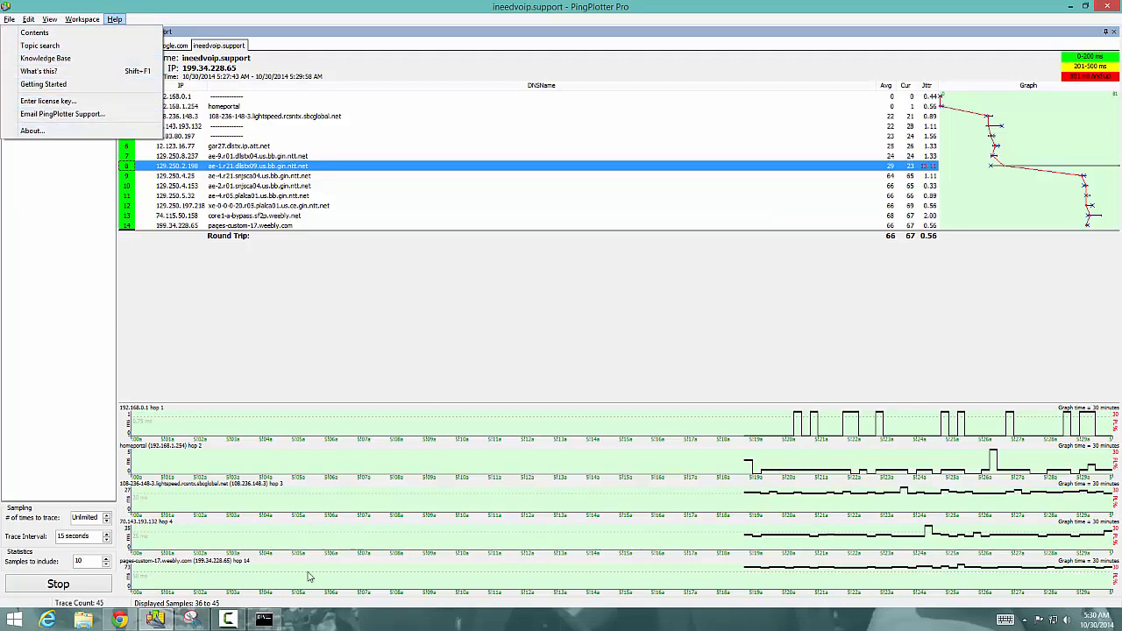
click(122, 619)
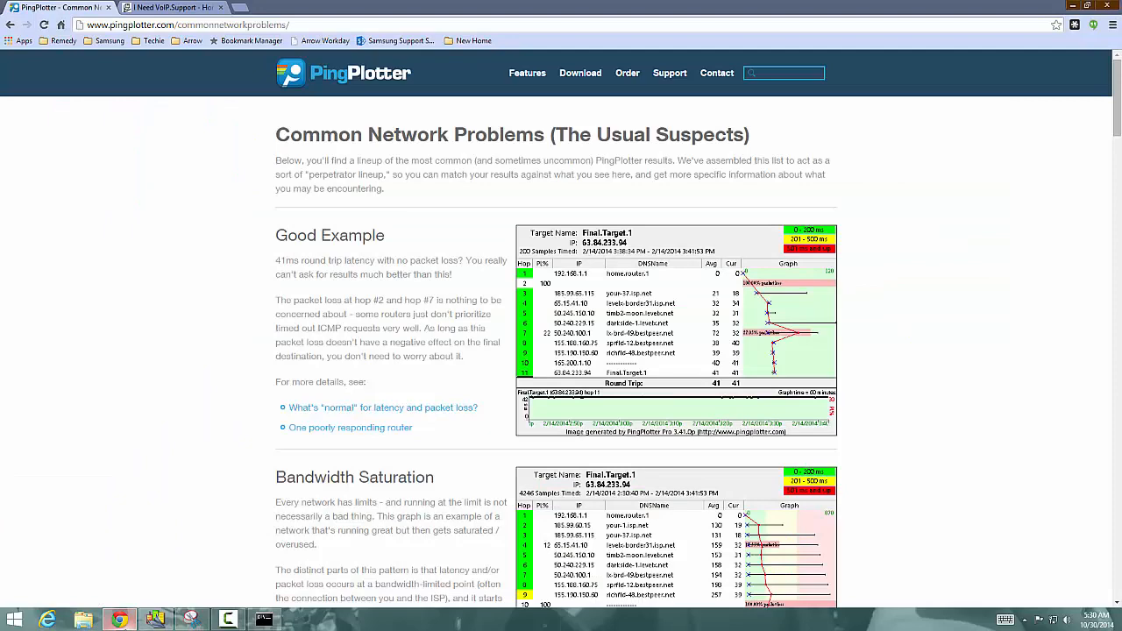
click(1070, 6)
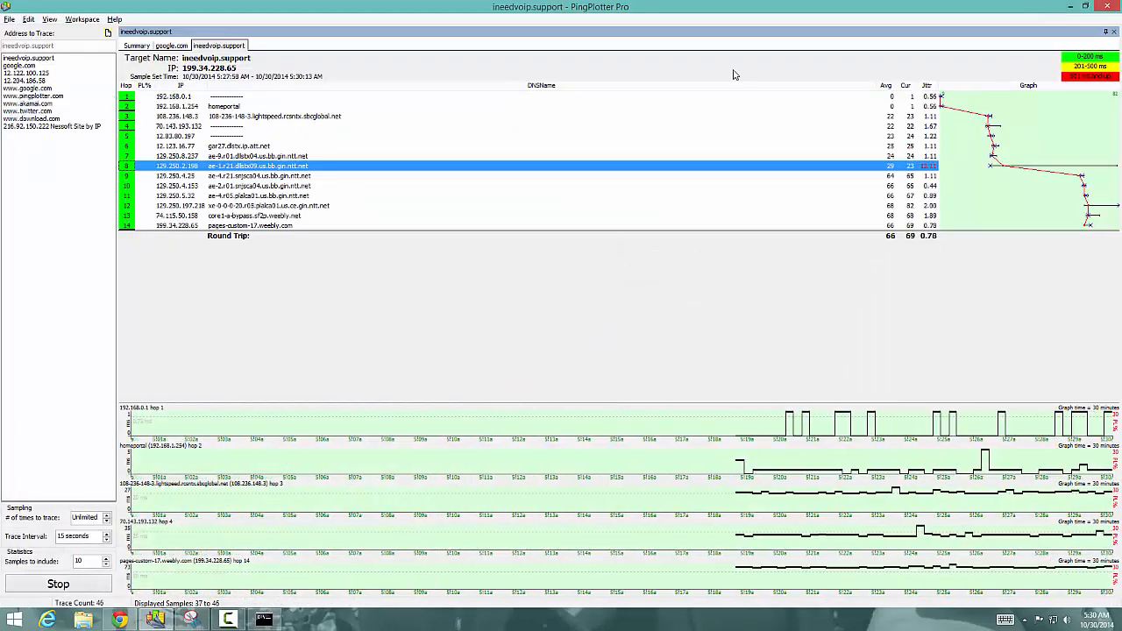